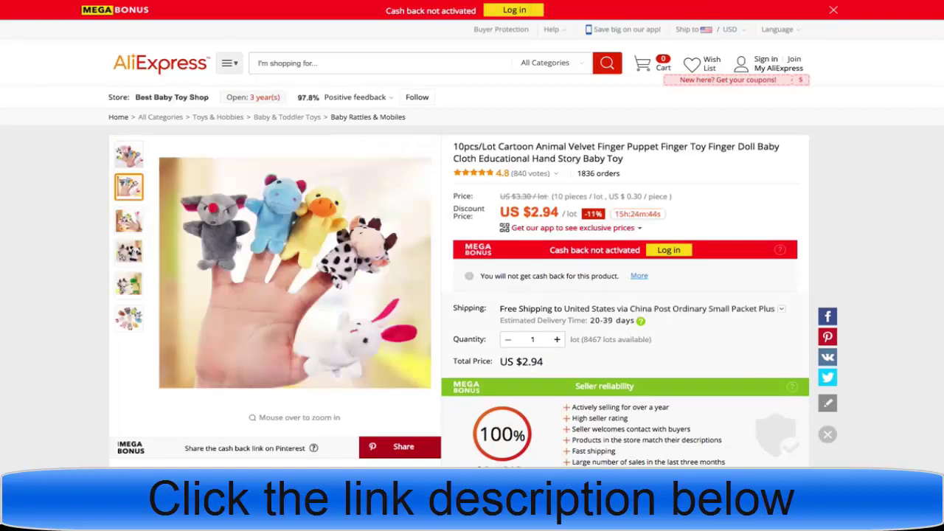
Step: Choose ePacket as the United States shipping method for the finger puppet product and check the total price
{"action": "scroll", "coordinate": [715, 255], "scroll_direction": "down", "scroll_amount": 2}
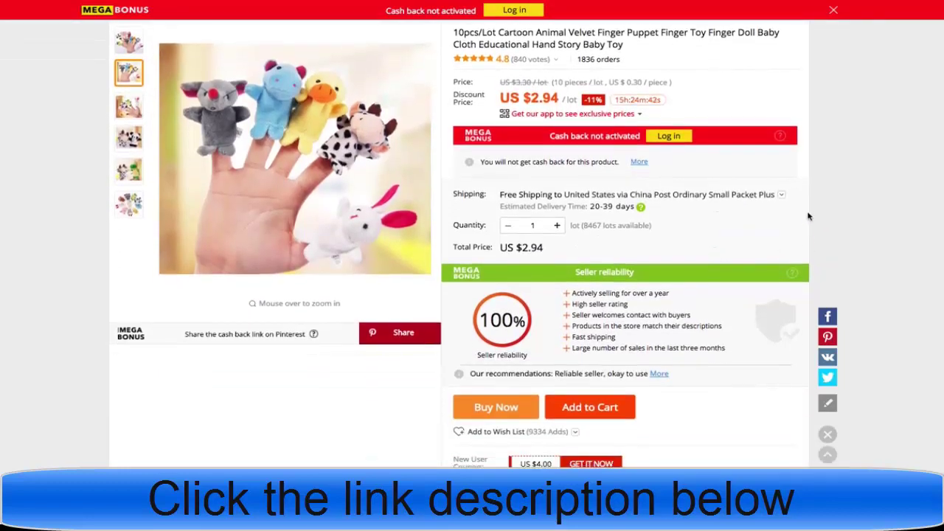
{"action": "left_click", "coordinate": [783, 198]}
{"action": "left_click", "coordinate": [330, 189]}
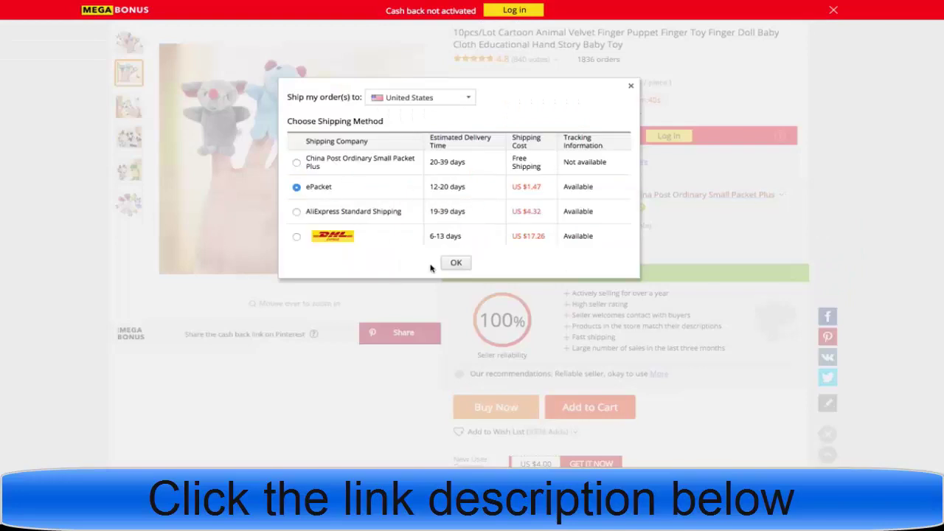
{"action": "left_click", "coordinate": [456, 264]}
{"action": "left_click_drag", "start_coordinate": [543, 244], "coordinate": [503, 248]}
{"action": "scroll", "coordinate": [509, 251], "scroll_direction": "up", "scroll_amount": 2}
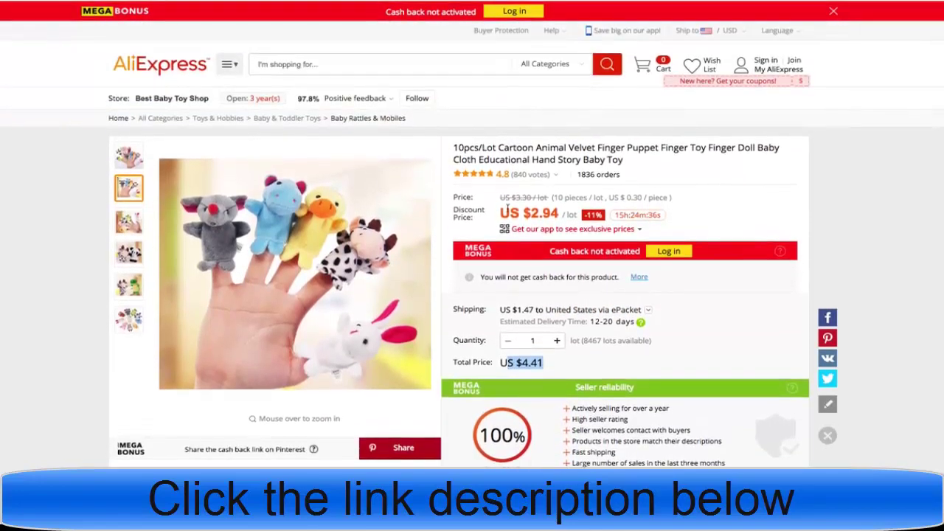
Step: Switch to the Manage Products app and import the AliExpress finger puppet product by its URL
{"action": "type", "text": "alibaba"}
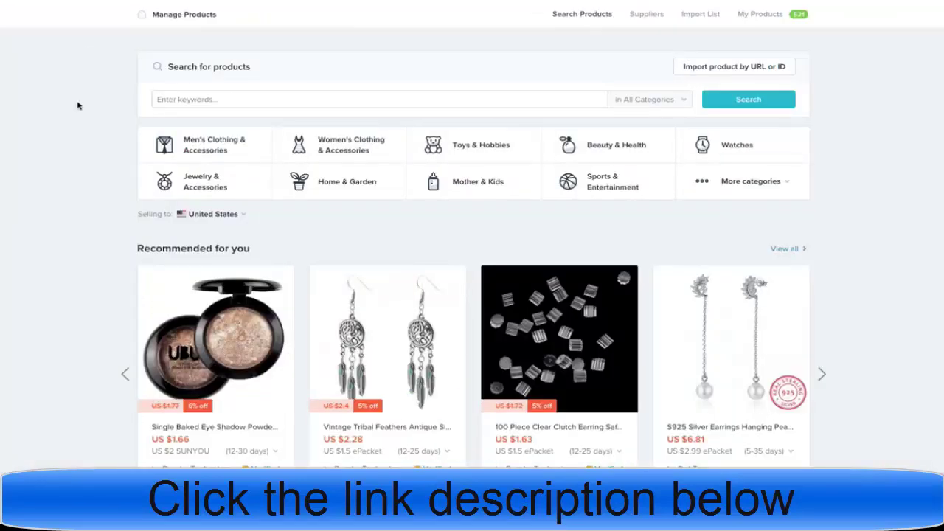
{"action": "left_click", "coordinate": [751, 74]}
{"action": "left_click", "coordinate": [398, 93]}
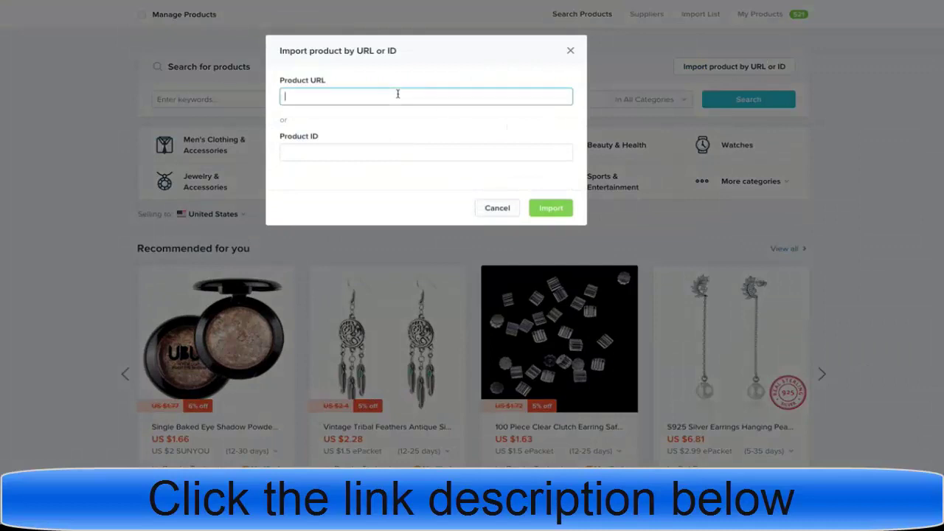
{"action": "key", "text": "ctrl+v"}
{"action": "left_click", "coordinate": [551, 214]}
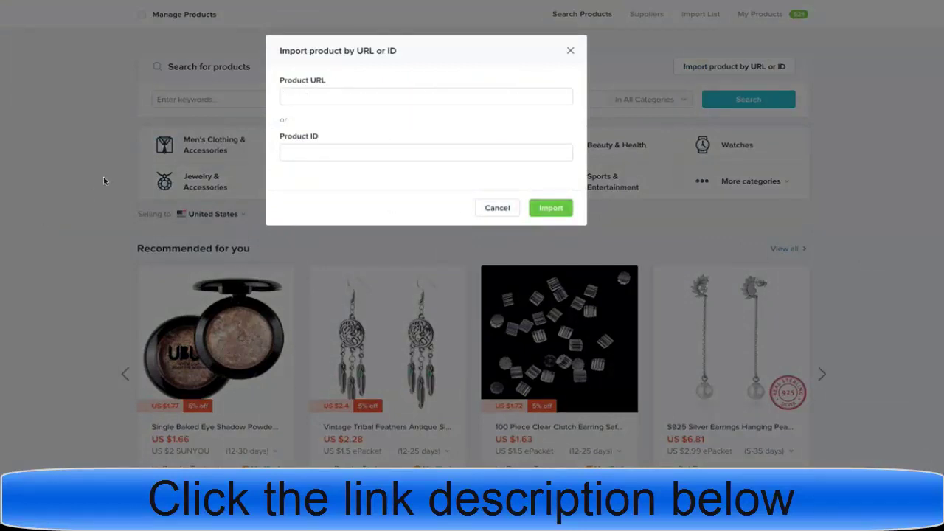
{"action": "left_click", "coordinate": [570, 51]}
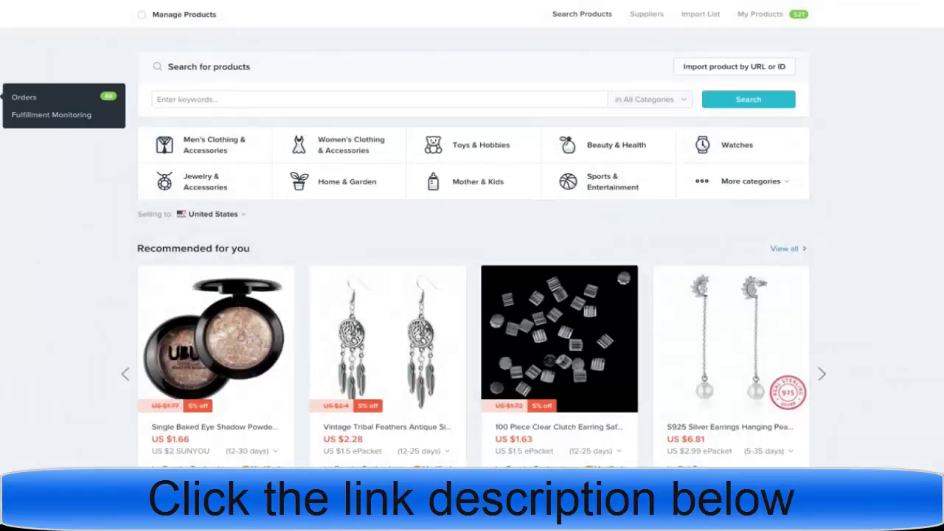
Step: Open the imported finger puppet product in the import list and retitle it "10 Piece Baby Puppet Fingers"
{"action": "mouse_move", "coordinate": [43, 83]}
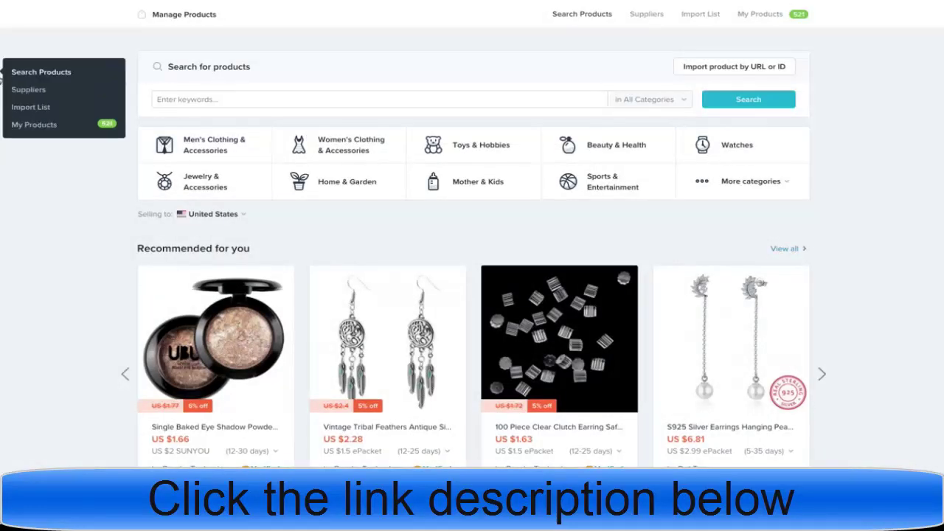
{"action": "left_click", "coordinate": [48, 113]}
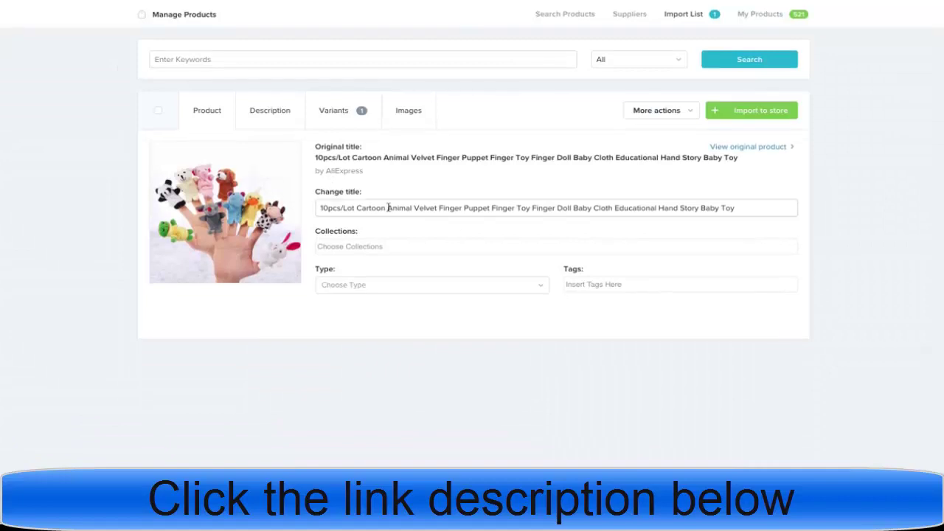
{"action": "left_click", "coordinate": [391, 207]}
{"action": "key", "text": "ctrl+a"}
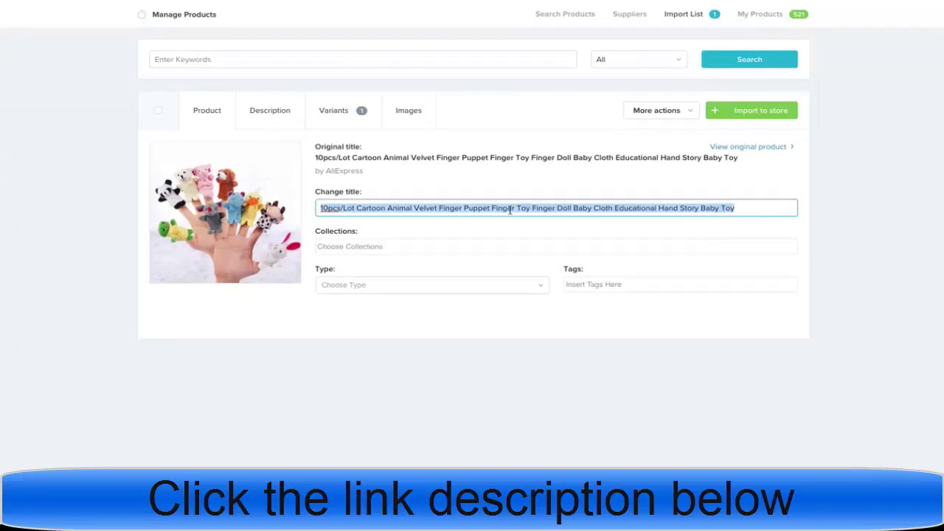
{"action": "type", "text": "10 Piece"}
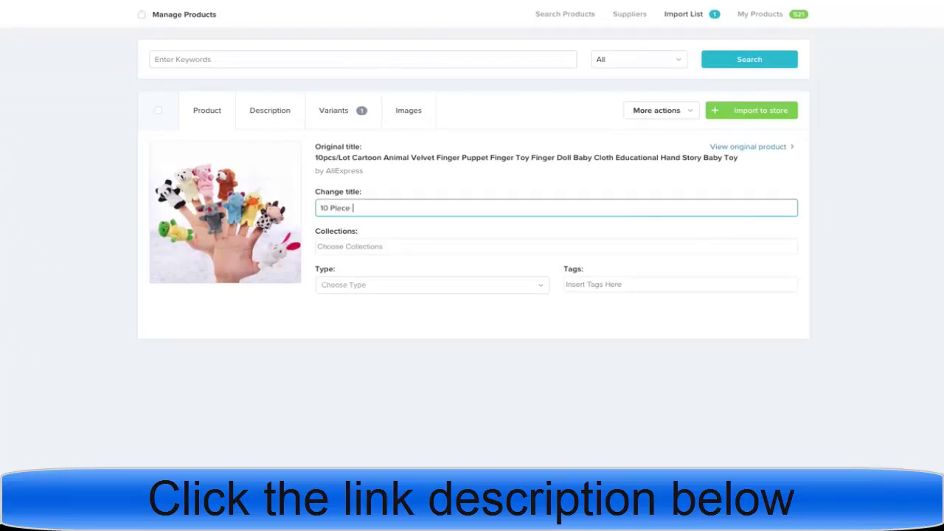
{"action": "type", "text": " Baby Puppet Fingers"}
Step: Check the product description, and set the variant's price to 14.95 USD and its compared-at price to 29.95 USD
{"action": "left_click", "coordinate": [271, 112]}
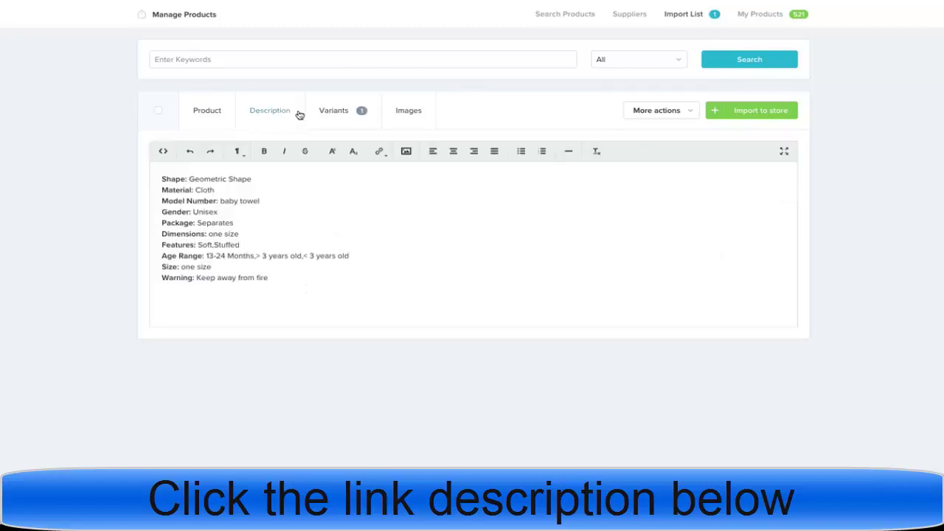
{"action": "left_click", "coordinate": [333, 124]}
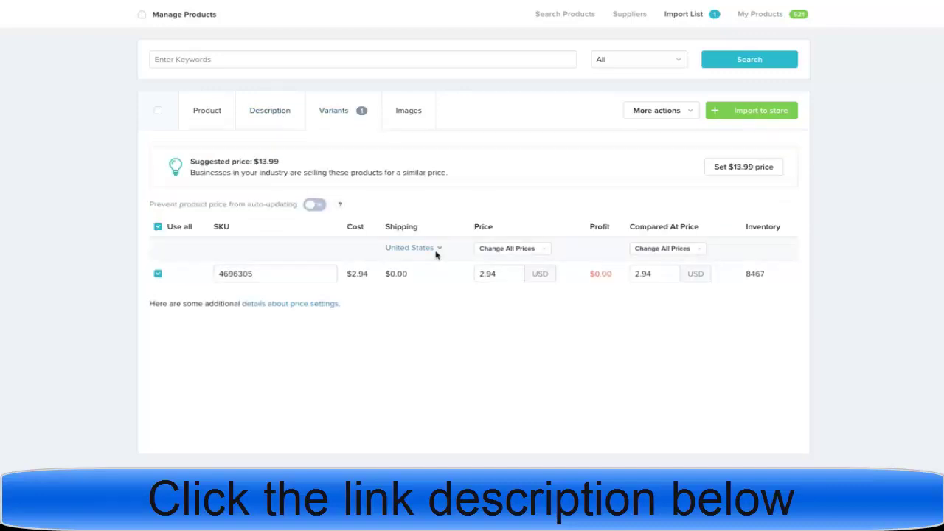
{"action": "double_click", "coordinate": [499, 274]}
{"action": "type", "text": "14.95"}
{"action": "left_click", "coordinate": [632, 290]}
{"action": "double_click", "coordinate": [643, 273]}
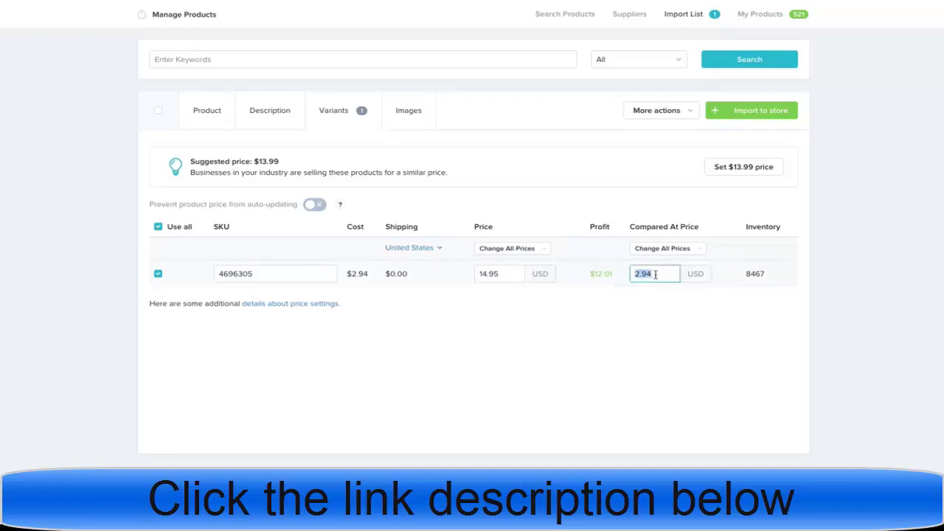
{"action": "type", "text": "29.95"}
{"action": "left_click", "coordinate": [549, 321]}
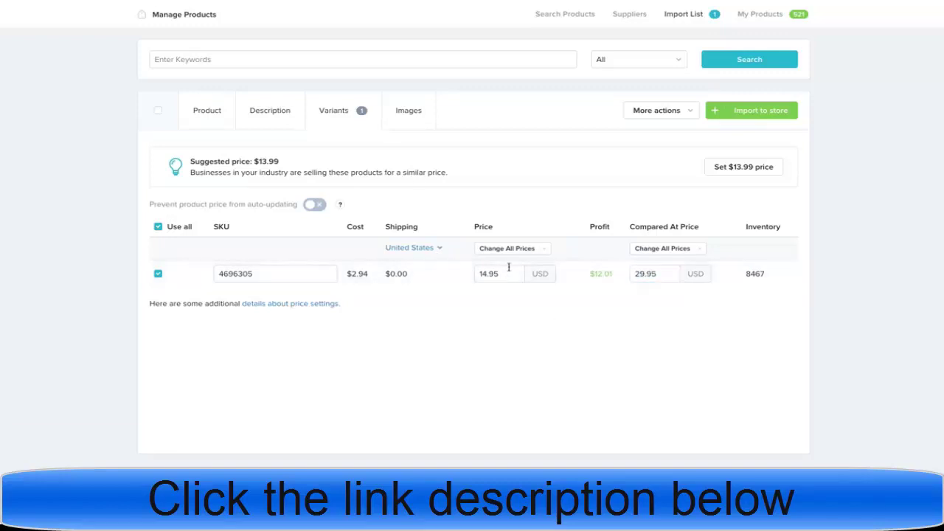
Step: Include two cow-and-frog puppet photos and a cow-and-panda photo among the product's images
{"action": "left_click", "coordinate": [409, 116]}
{"action": "left_click", "coordinate": [347, 118]}
{"action": "left_click", "coordinate": [404, 124]}
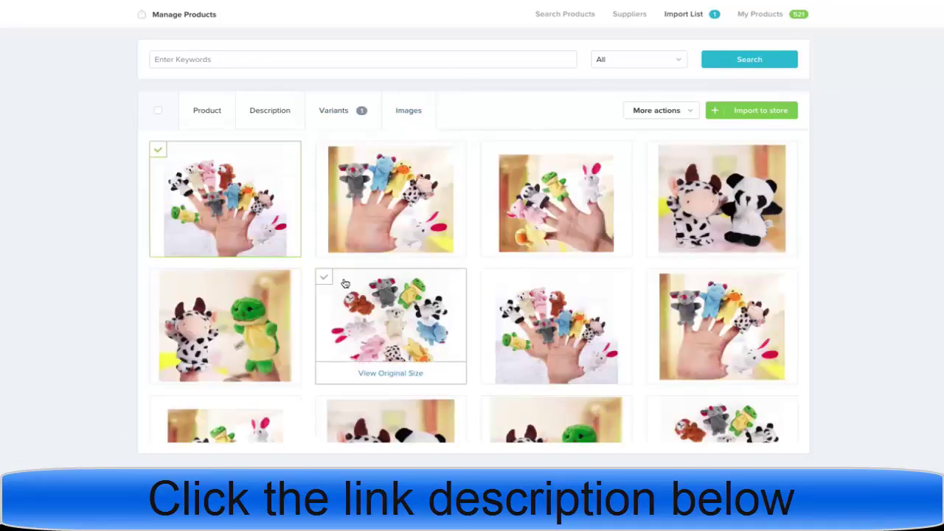
{"action": "scroll", "coordinate": [343, 282], "scroll_direction": "down", "scroll_amount": 3}
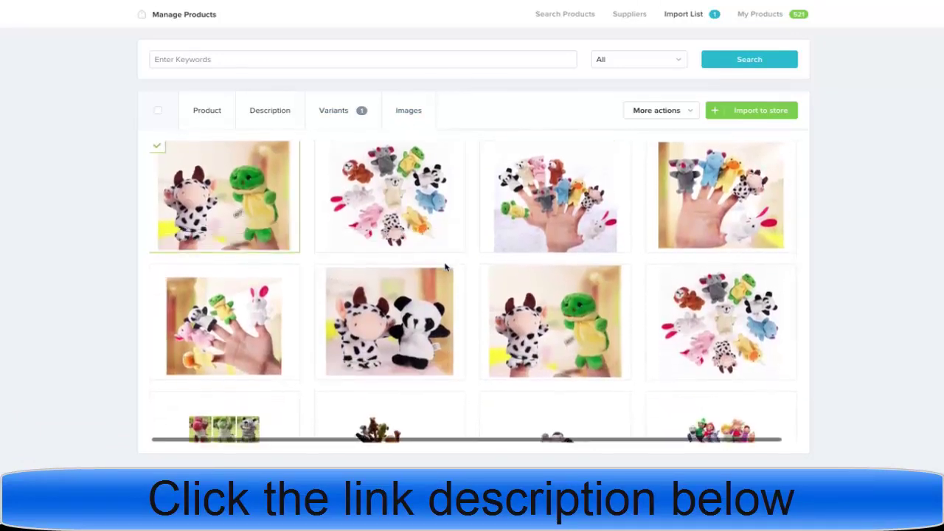
{"action": "scroll", "coordinate": [447, 267], "scroll_direction": "down", "scroll_amount": 2}
{"action": "left_click", "coordinate": [537, 285]}
{"action": "scroll", "coordinate": [538, 284], "scroll_direction": "down", "scroll_amount": 2}
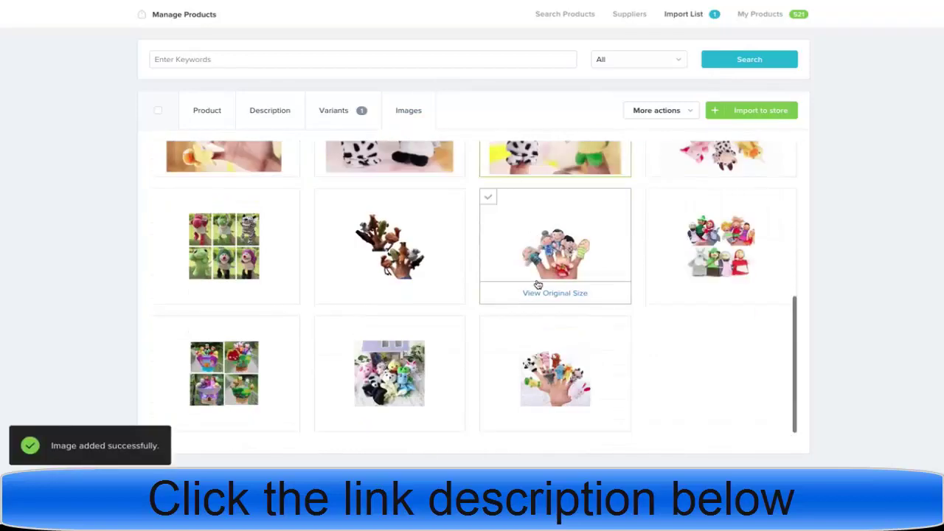
{"action": "scroll", "coordinate": [538, 287], "scroll_direction": "up", "scroll_amount": 2}
{"action": "scroll", "coordinate": [738, 281], "scroll_direction": "up", "scroll_amount": 5}
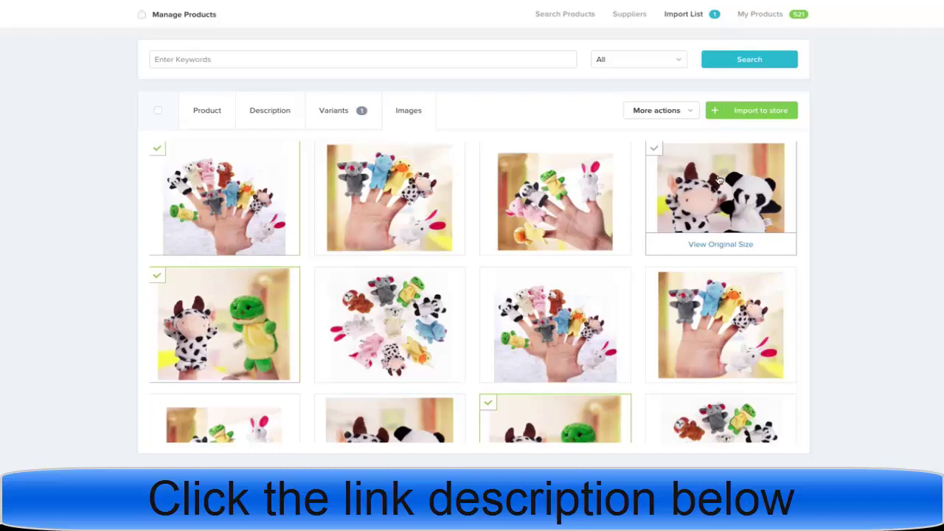
Step: Import the product to the store, open it for editing on Shopify and review its listing
{"action": "left_click", "coordinate": [732, 112]}
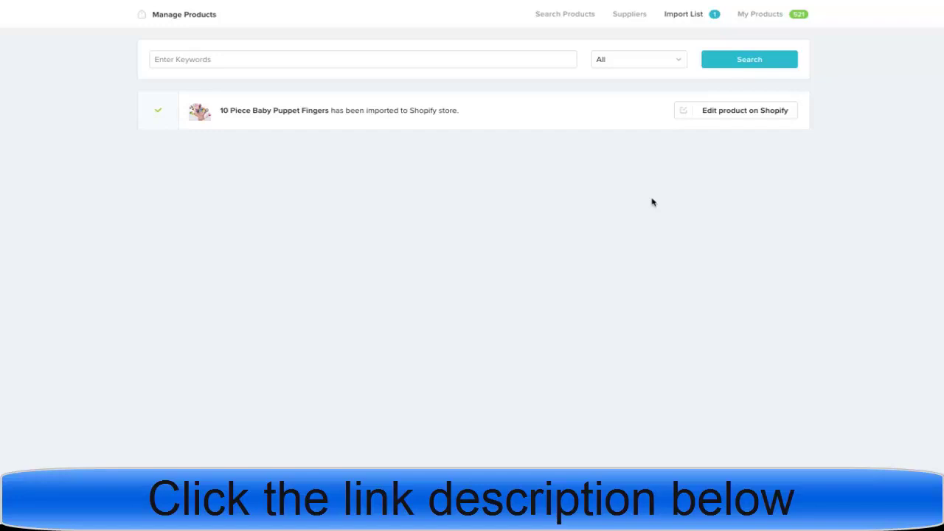
{"action": "left_click", "coordinate": [714, 111]}
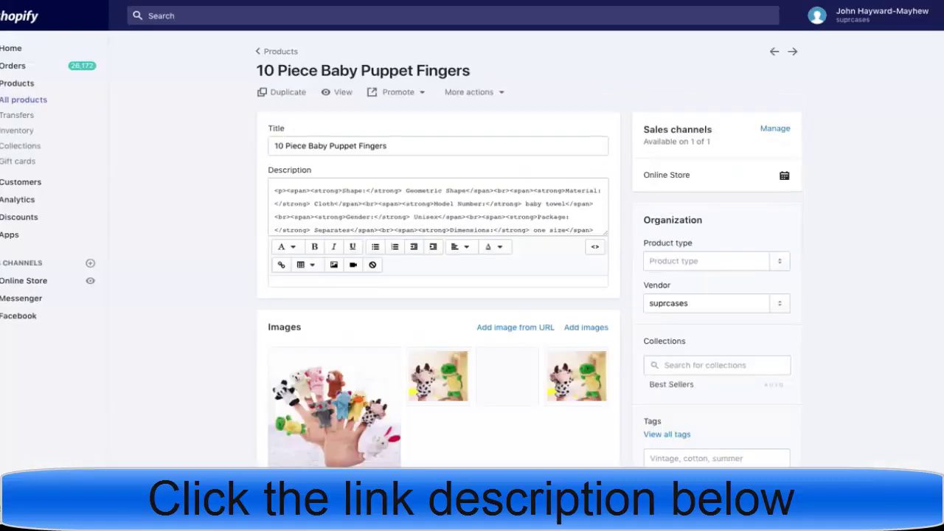
{"action": "scroll", "coordinate": [222, 232], "scroll_direction": "down", "scroll_amount": 1}
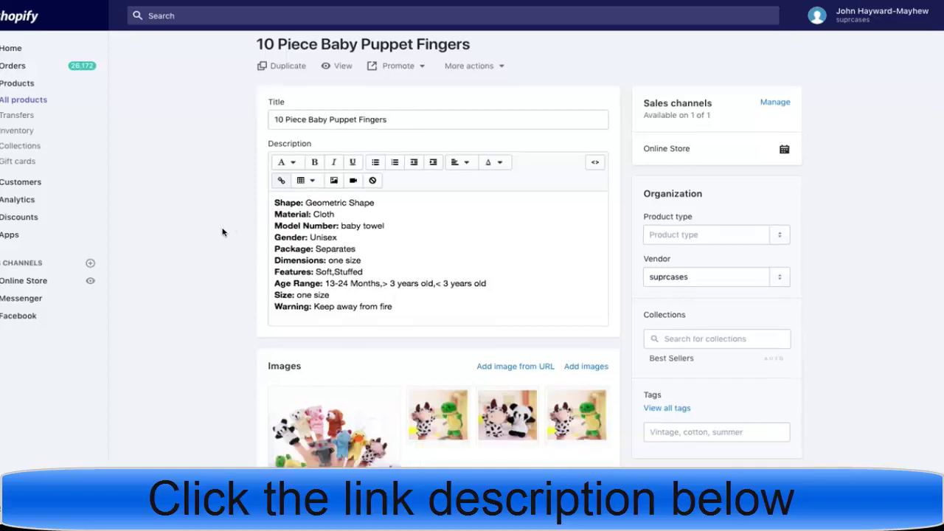
{"action": "scroll", "coordinate": [222, 232], "scroll_direction": "down", "scroll_amount": 6}
{"action": "scroll", "coordinate": [270, 250], "scroll_direction": "up", "scroll_amount": 6}
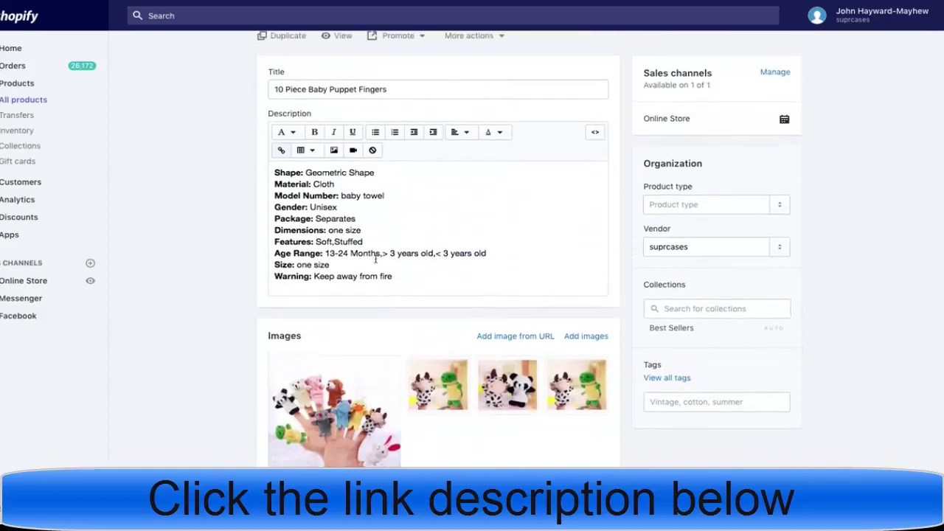
{"action": "scroll", "coordinate": [432, 293], "scroll_direction": "up", "scroll_amount": 2}
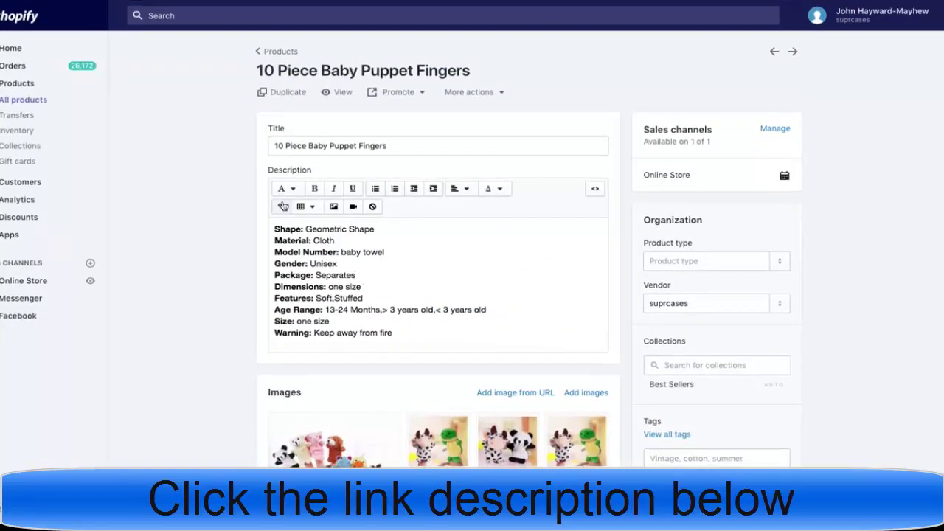
Step: Create an Adchill video from the Shopify product and set the time per image to 1 second
{"action": "left_click", "coordinate": [480, 93]}
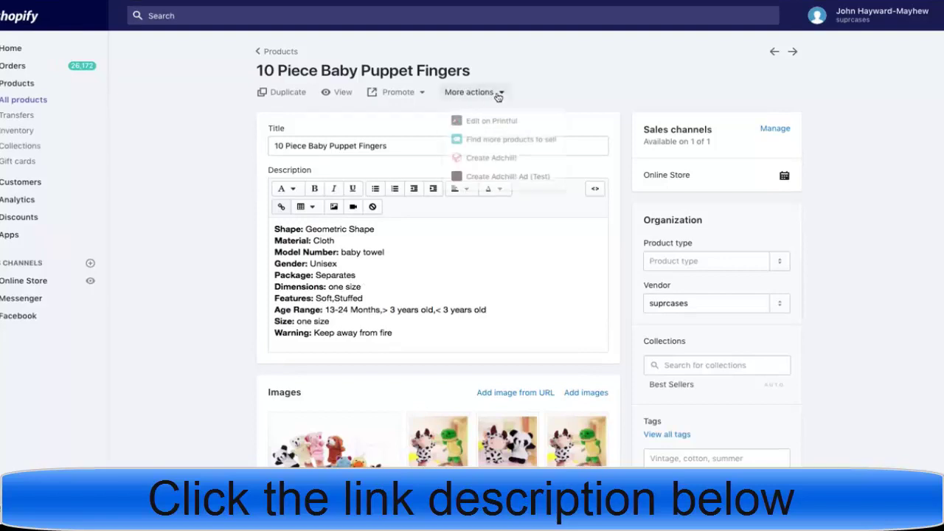
{"action": "left_click", "coordinate": [495, 165]}
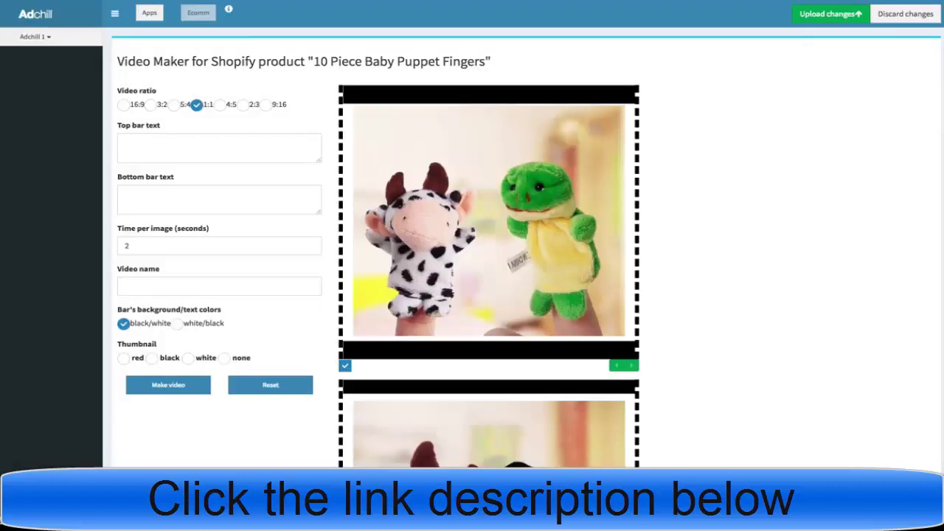
{"action": "left_click", "coordinate": [137, 247]}
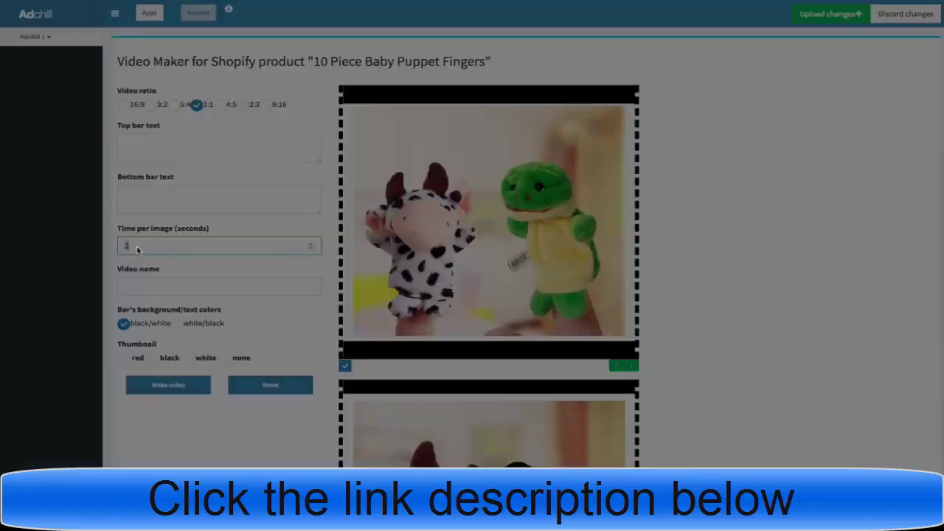
{"action": "key", "text": "BackSpace"}
{"action": "type", "text": "1"}
Step: Set the video's bottom bar text to "Comment YES if Your Baby will ❤️"
{"action": "left_click", "coordinate": [180, 204]}
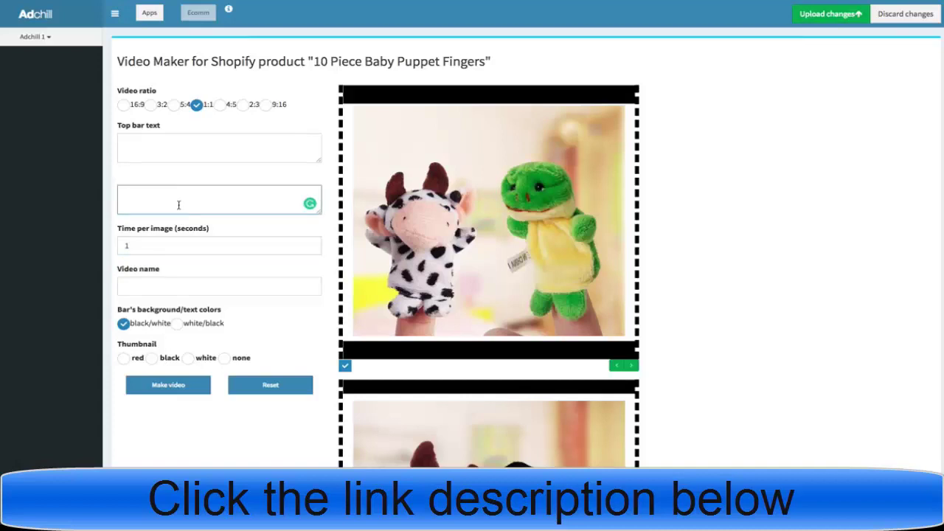
{"action": "type", "text": "Comment Ye"}
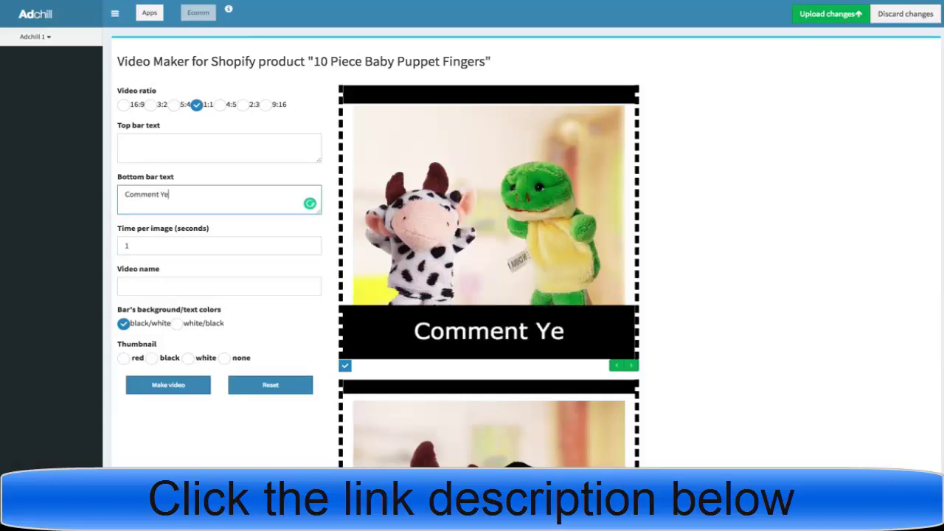
{"action": "key", "text": "BackSpace"}
{"action": "type", "text": "ES "}
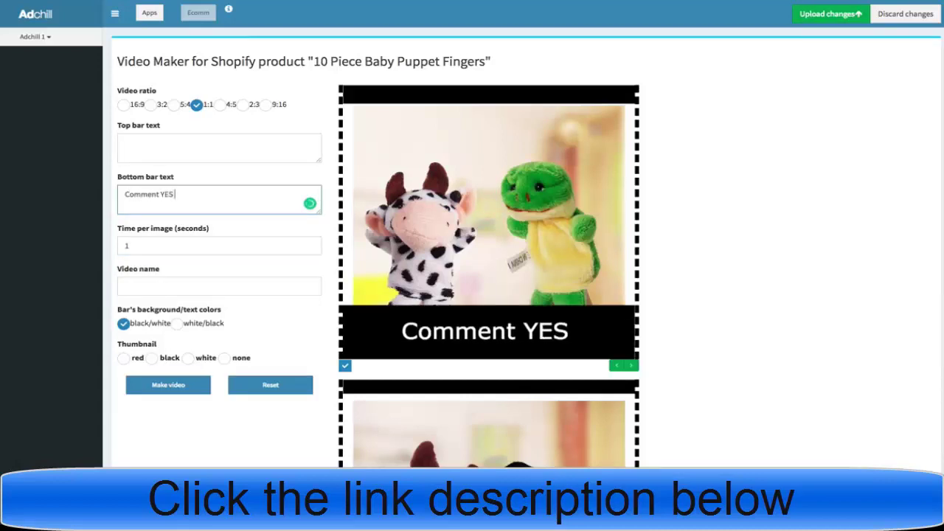
{"action": "type", "text": "if Your B"}
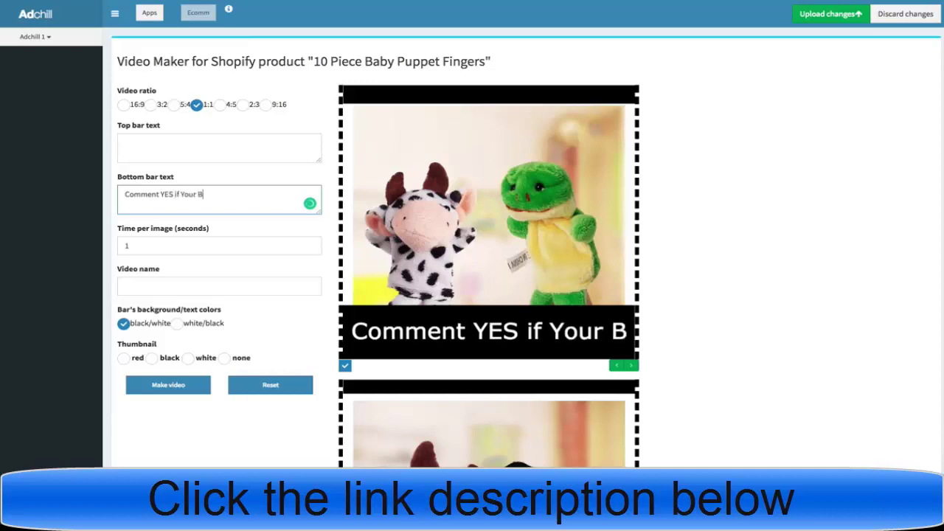
{"action": "type", "text": "A"}
{"action": "key", "text": "BackSpace"}
{"action": "type", "text": "aby will"}
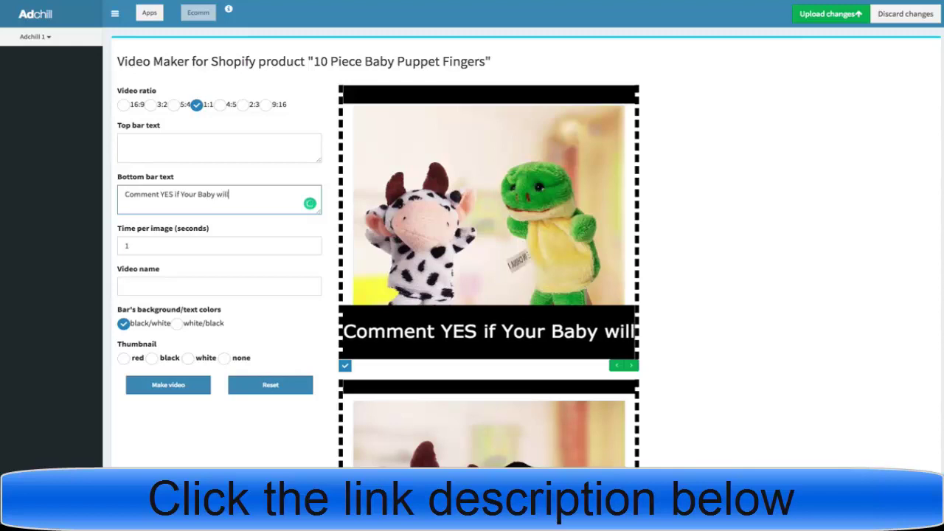
{"action": "key", "text": "ctrl+super+space"}
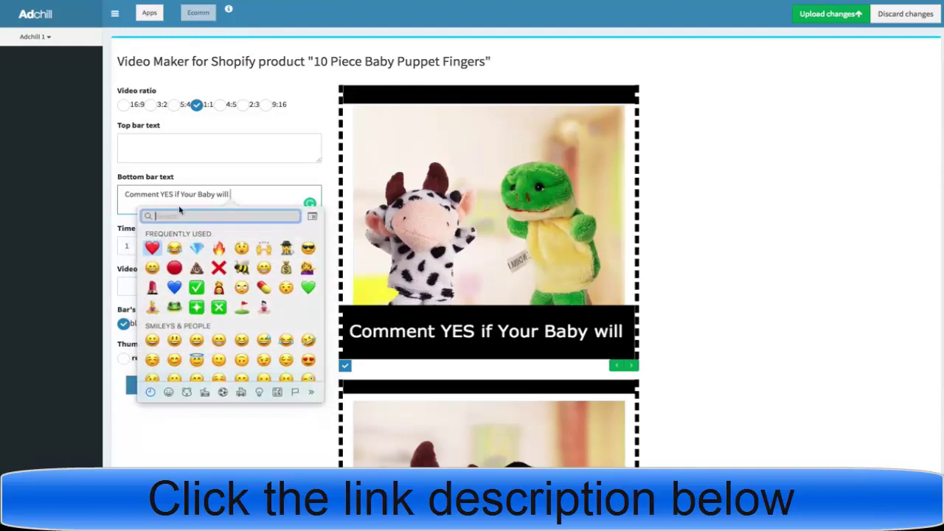
{"action": "left_click", "coordinate": [152, 248]}
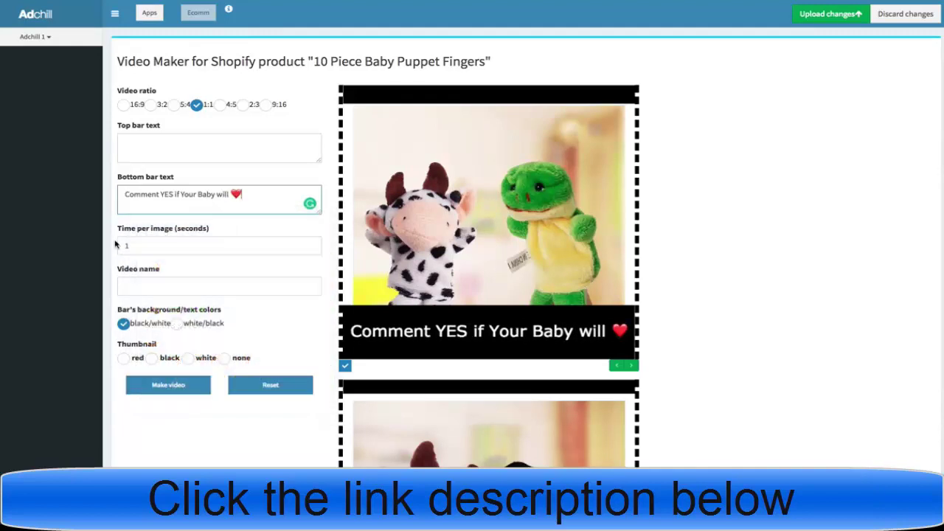
Step: Name the video babyfingers and move the photo of the hand wearing all the puppets up to second place
{"action": "left_click", "coordinate": [136, 282]}
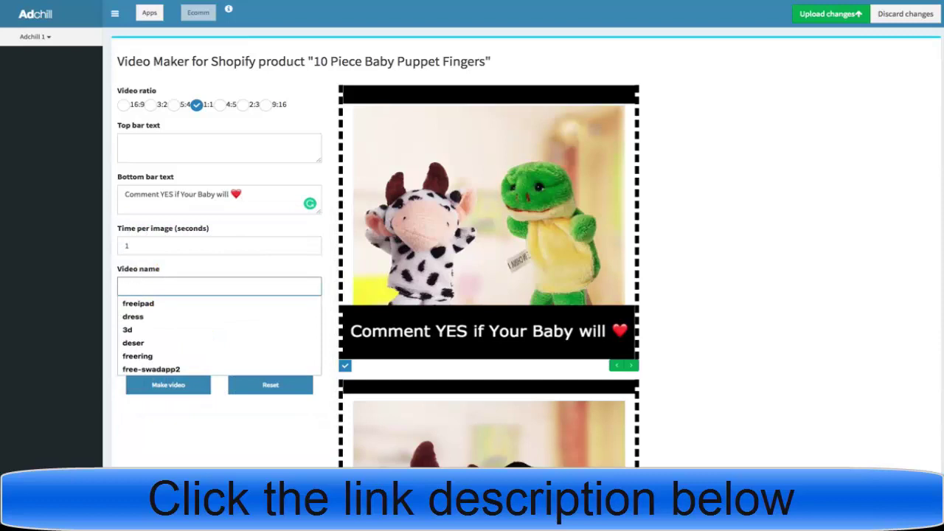
{"action": "type", "text": "babyfingers"}
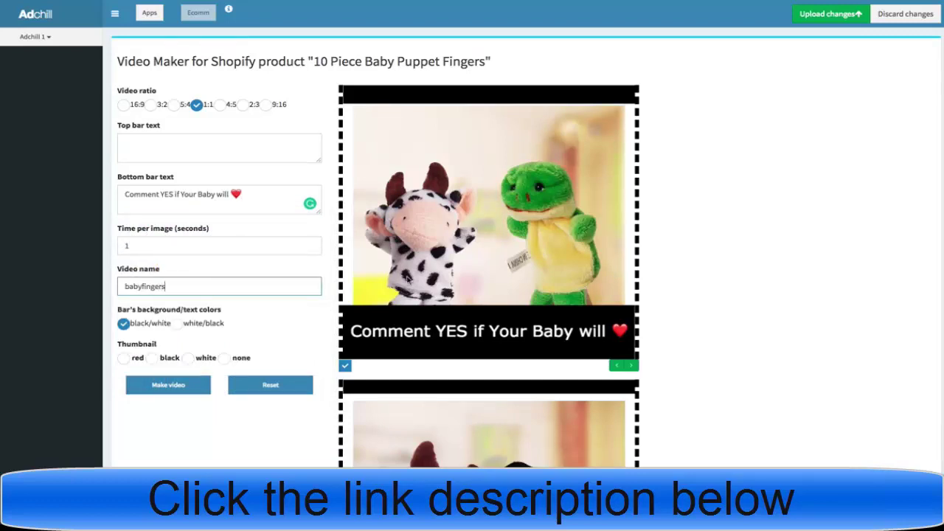
{"action": "scroll", "coordinate": [407, 279], "scroll_direction": "down", "scroll_amount": 10}
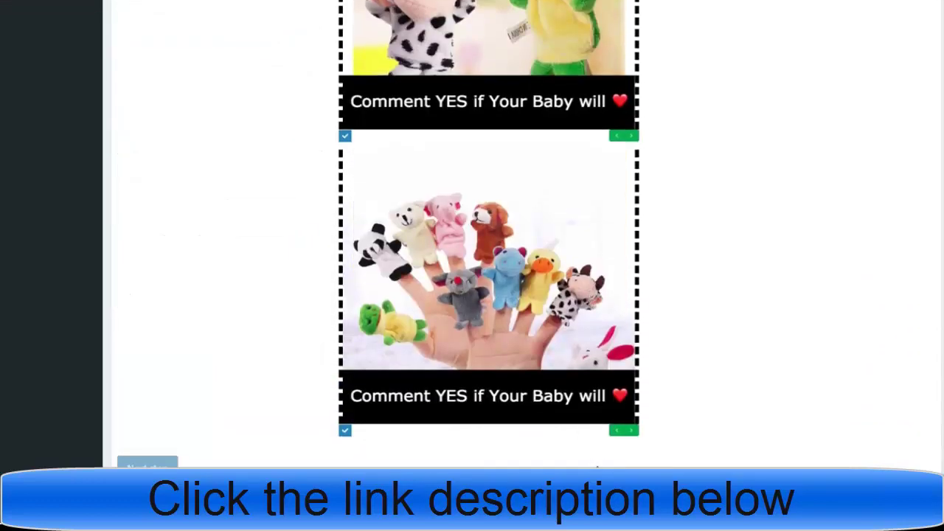
{"action": "left_click", "coordinate": [617, 432]}
{"action": "scroll", "coordinate": [620, 332], "scroll_direction": "up", "scroll_amount": 3}
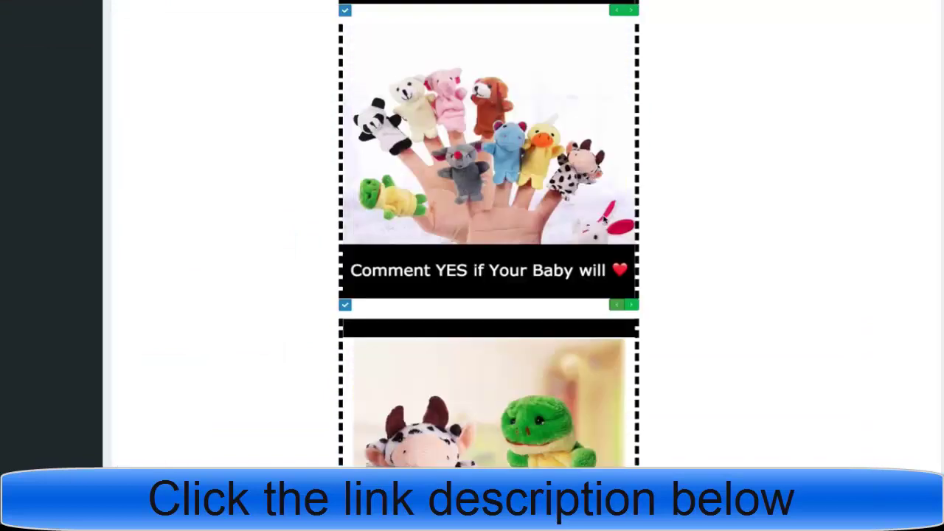
{"action": "left_click", "coordinate": [618, 306]}
{"action": "scroll", "coordinate": [489, 42], "scroll_direction": "up", "scroll_amount": 5}
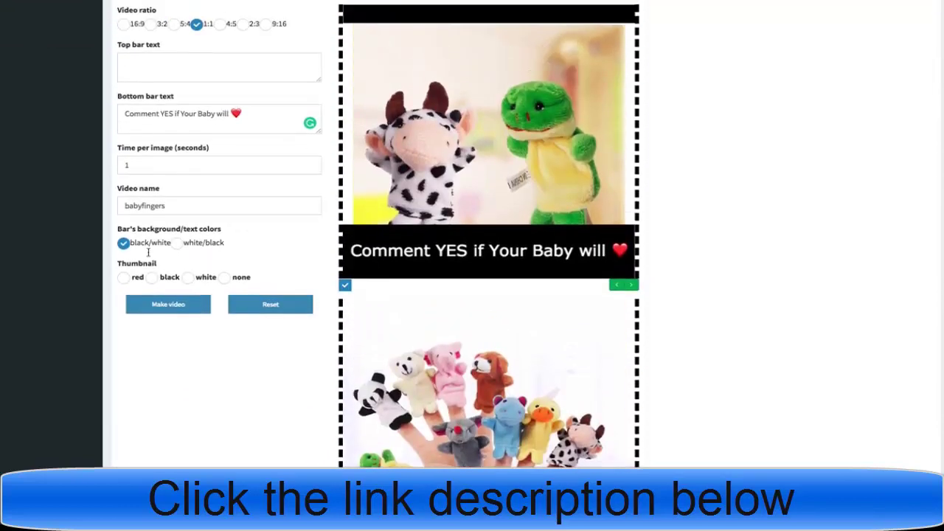
Step: Set the bar's background/text colors to white/black and keep the video ratio at 1:1 after trying 4:5
{"action": "left_click", "coordinate": [191, 245]}
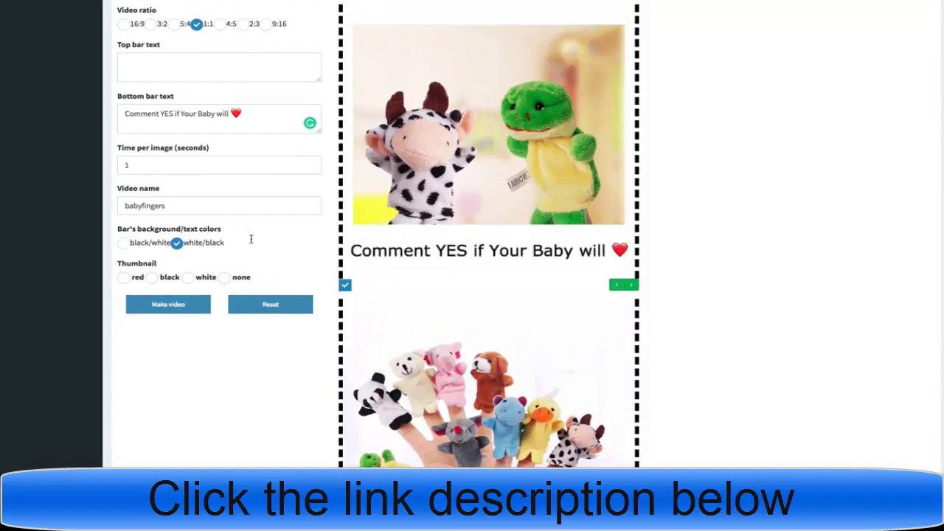
{"action": "scroll", "coordinate": [208, 253], "scroll_direction": "up", "scroll_amount": 3}
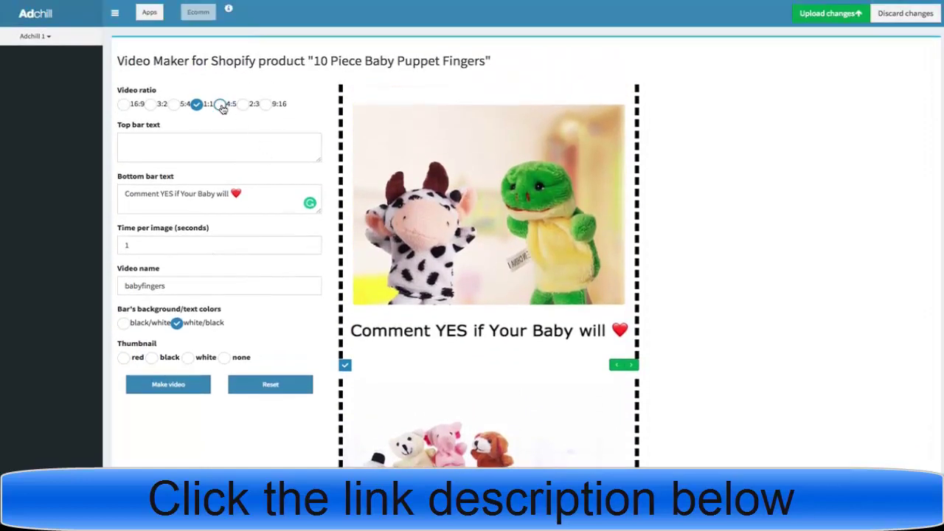
{"action": "left_click", "coordinate": [221, 106]}
{"action": "left_click", "coordinate": [197, 105]}
{"action": "scroll", "coordinate": [221, 339], "scroll_direction": "down", "scroll_amount": 3}
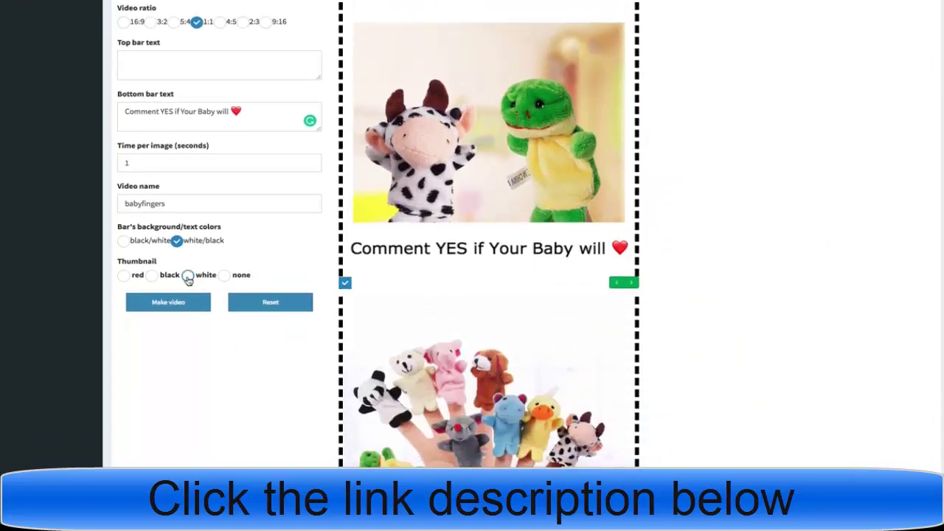
Step: Choose the white thumbnail and make the video
{"action": "left_click", "coordinate": [188, 275]}
{"action": "left_click", "coordinate": [197, 306]}
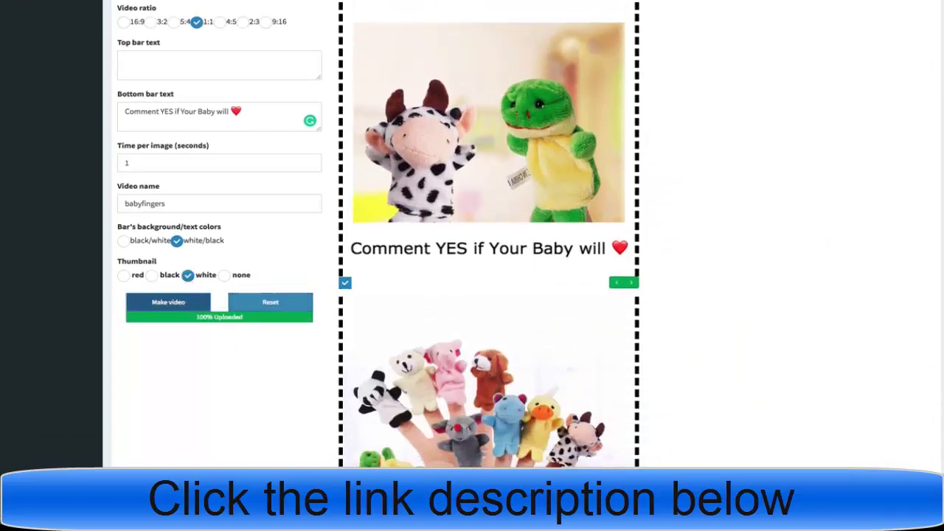
{"action": "scroll", "coordinate": [270, 404], "scroll_direction": "down", "scroll_amount": 3}
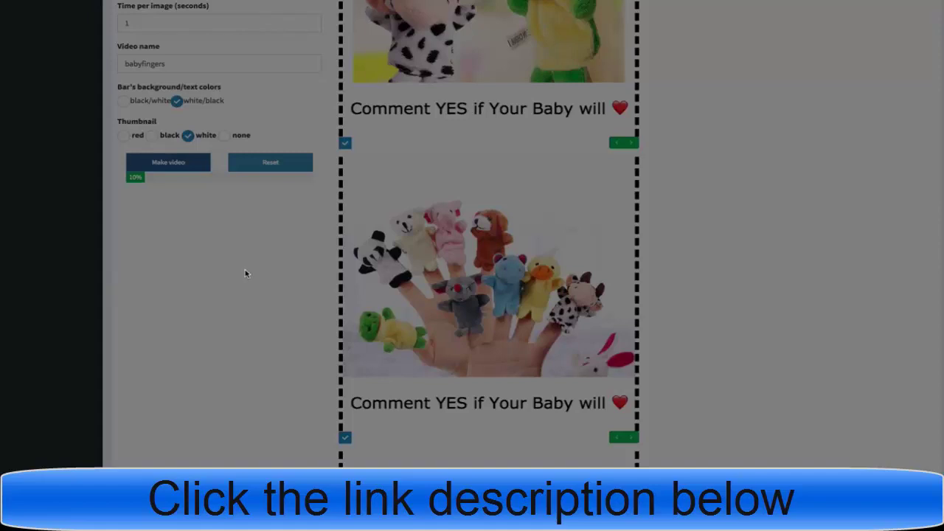
{"action": "scroll", "coordinate": [246, 274], "scroll_direction": "up", "scroll_amount": 3}
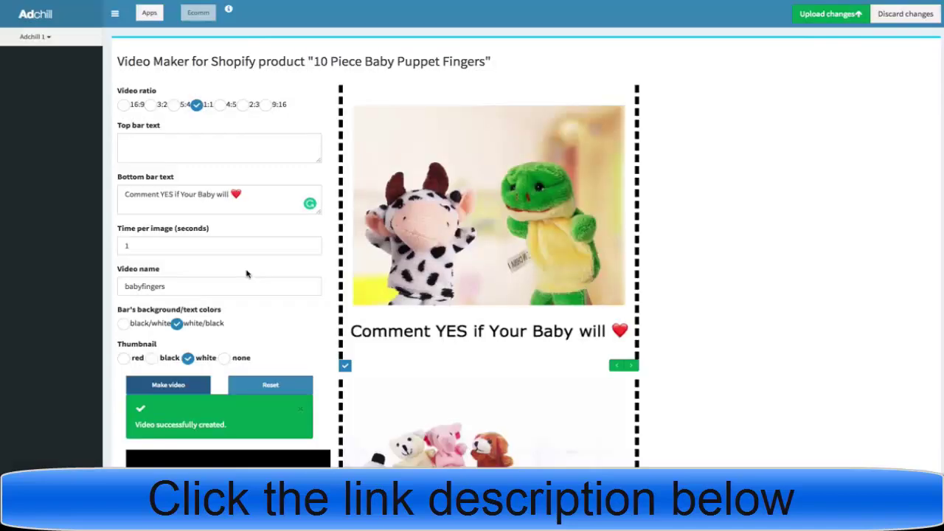
Step: Play the finished puppet video to check its images and bottom bar text
{"action": "scroll", "coordinate": [247, 274], "scroll_direction": "down", "scroll_amount": 5}
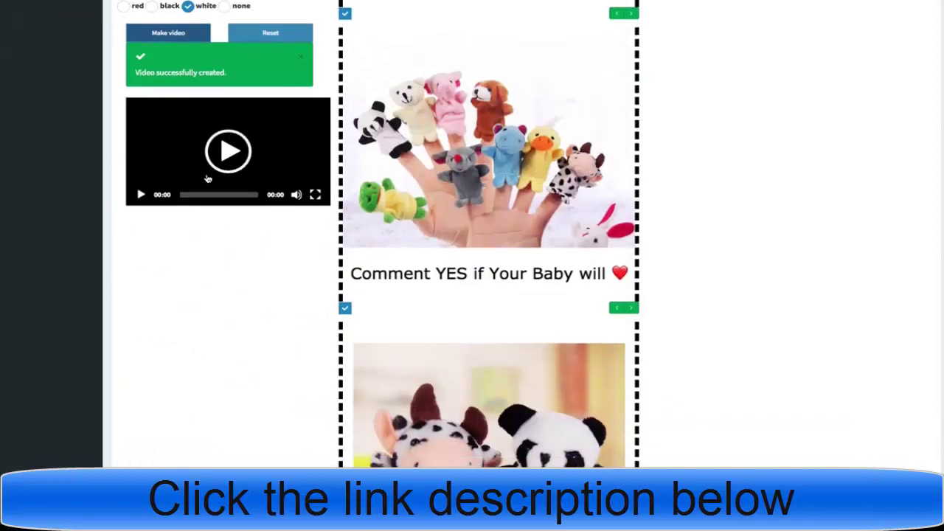
{"action": "left_click", "coordinate": [228, 152]}
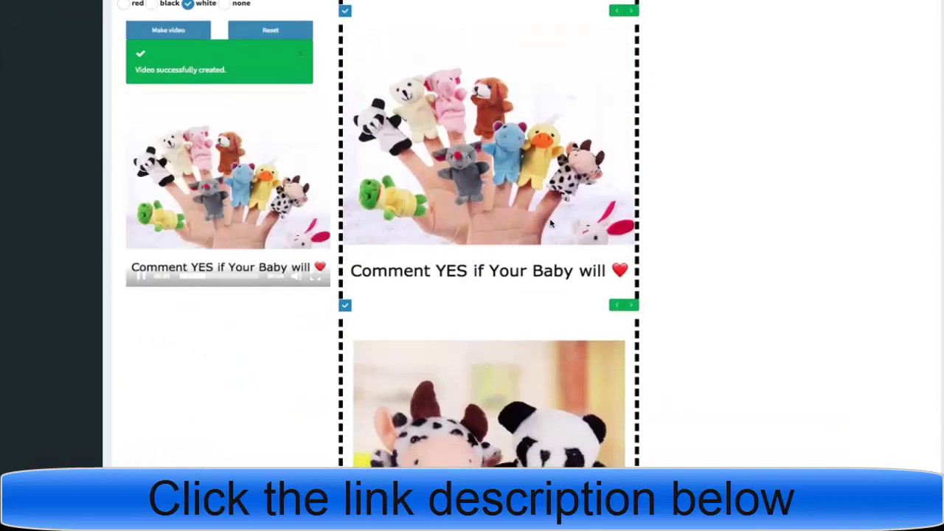
{"action": "scroll", "coordinate": [388, 260], "scroll_direction": "down", "scroll_amount": 5}
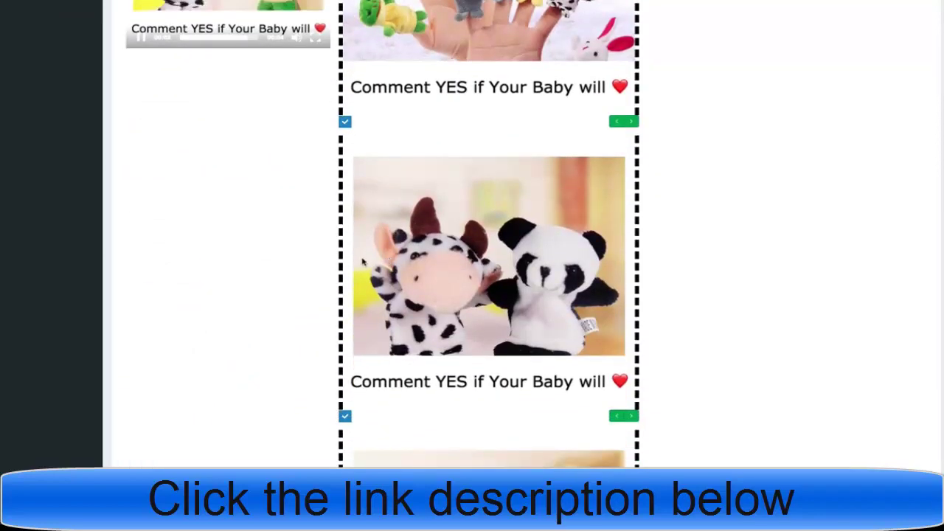
Step: Continue to the product's interests and add Baby toys to the interest list
{"action": "scroll", "coordinate": [363, 262], "scroll_direction": "down", "scroll_amount": 5}
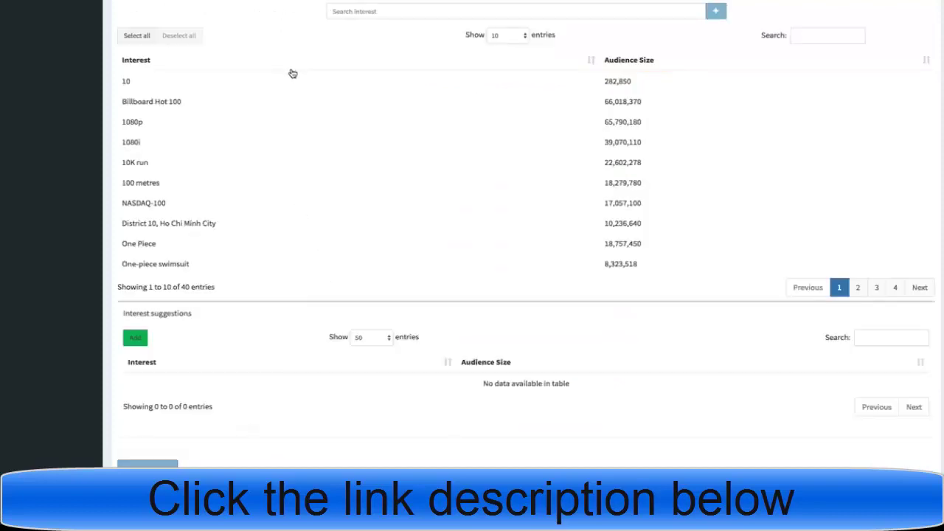
{"action": "scroll", "coordinate": [292, 74], "scroll_direction": "up", "scroll_amount": 2}
{"action": "left_click", "coordinate": [391, 93]}
{"action": "type", "text": "baby"}
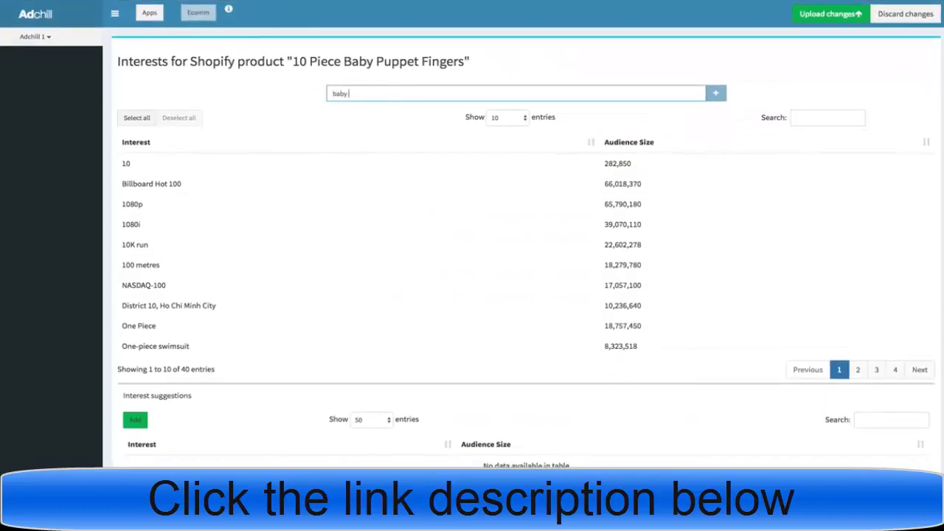
{"action": "type", "text": " toys"}
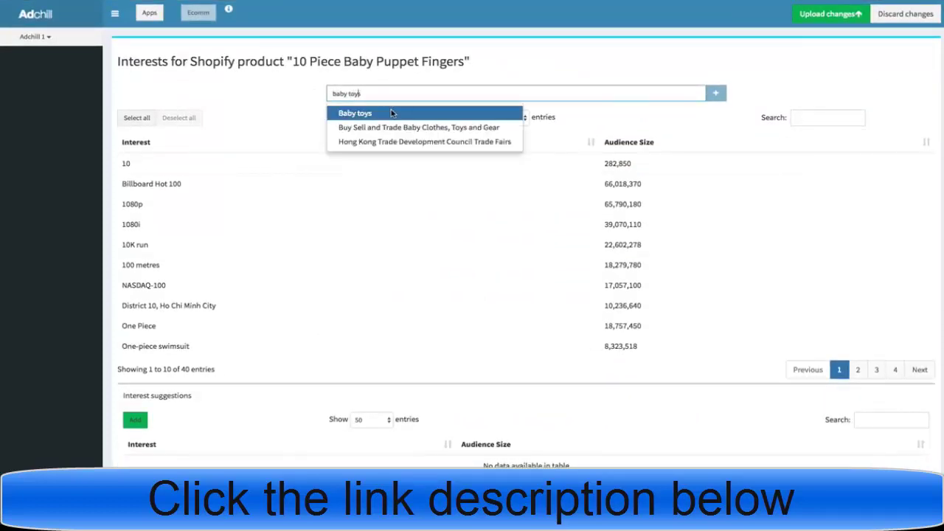
{"action": "left_click", "coordinate": [392, 114]}
{"action": "left_click", "coordinate": [715, 93]}
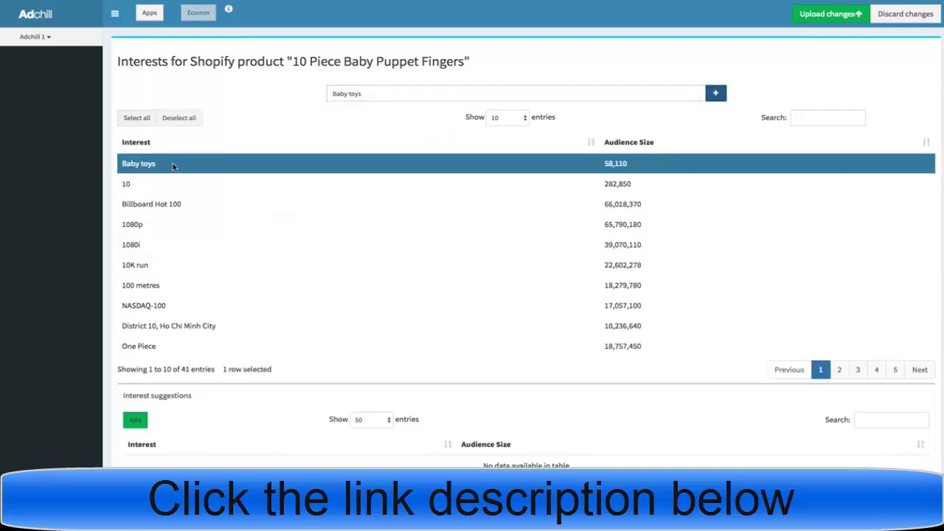
Step: Deselect and reselect the Baby toys interest to look up its similar interests
{"action": "left_click", "coordinate": [147, 164]}
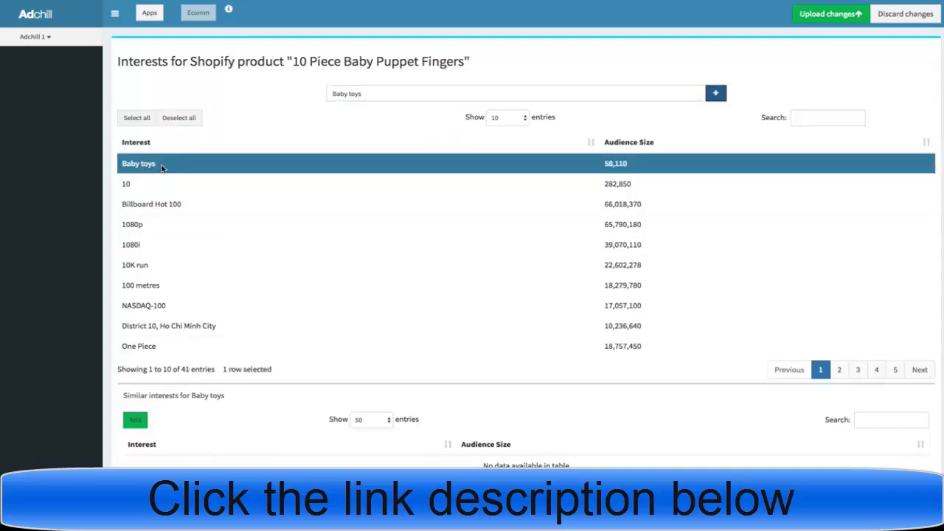
{"action": "scroll", "coordinate": [561, 169], "scroll_direction": "down", "scroll_amount": 2}
{"action": "left_click", "coordinate": [363, 123]}
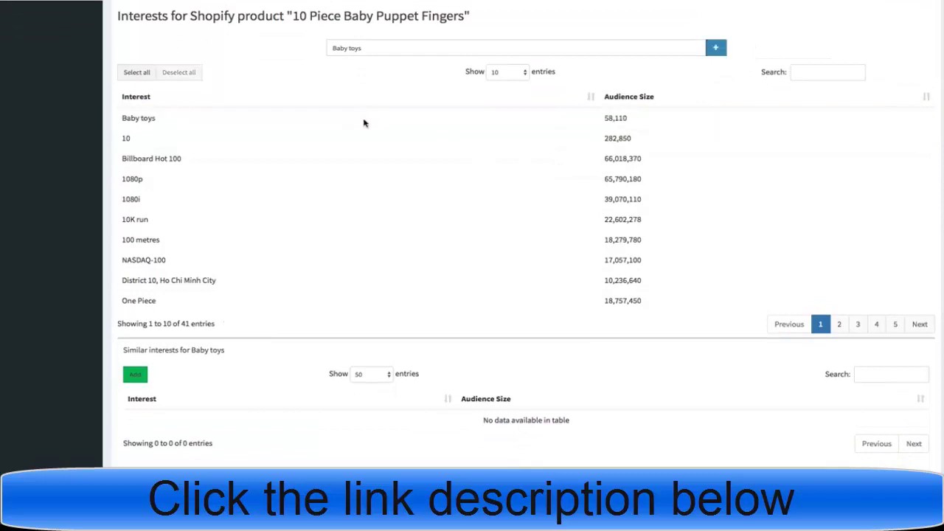
{"action": "left_click", "coordinate": [364, 123]}
Step: Search the interests for further baby-related entries using "Baby toy" and "baby's"
{"action": "left_click", "coordinate": [462, 45]}
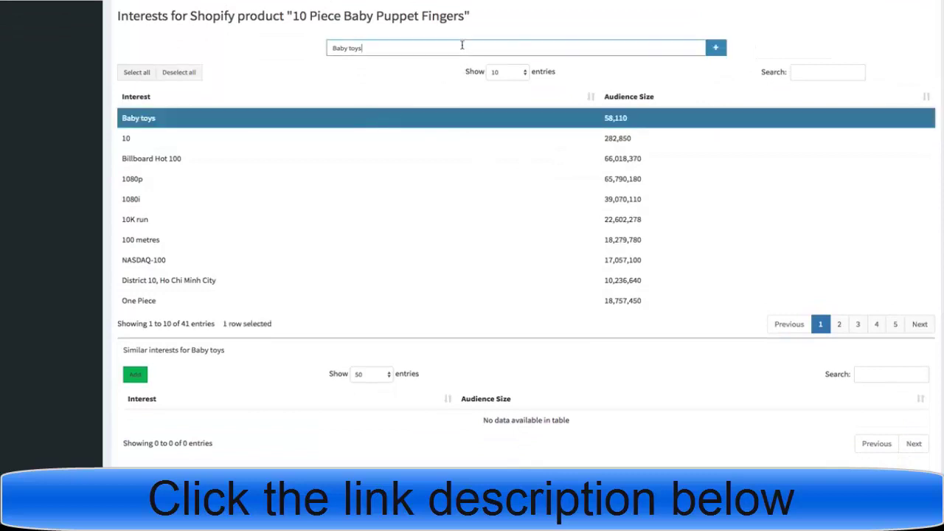
{"action": "key", "text": "BackSpace"}
{"action": "key", "text": "BackSpace"}
{"action": "key", "text": "BackSpace"}
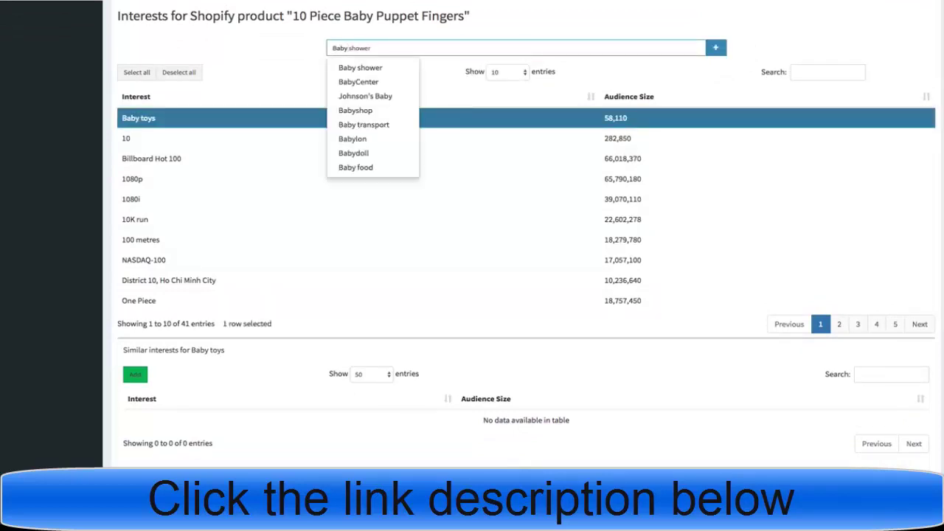
{"action": "type", "text": "toy"}
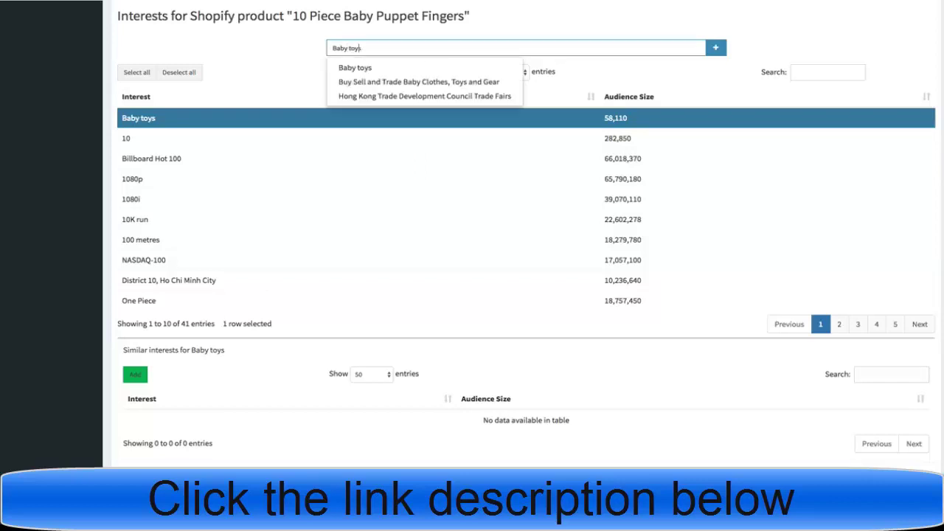
{"action": "key", "text": "ctrl+a"}
{"action": "type", "text": "baby's"}
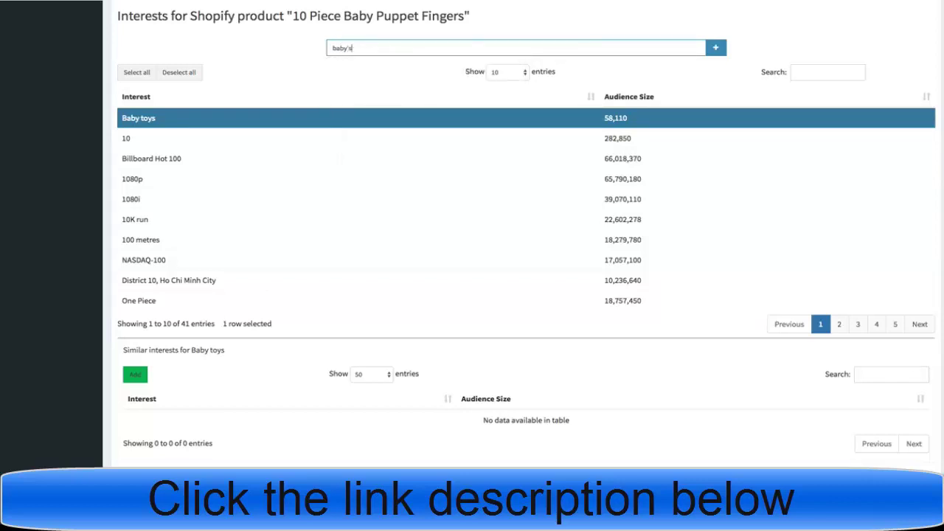
{"action": "type", "text": "r"}
{"action": "key", "text": "BackSpace"}
{"action": "key", "text": "BackSpace"}
{"action": "key", "text": "BackSpace"}
{"action": "type", "text": "s"}
{"action": "key", "text": "BackSpace"}
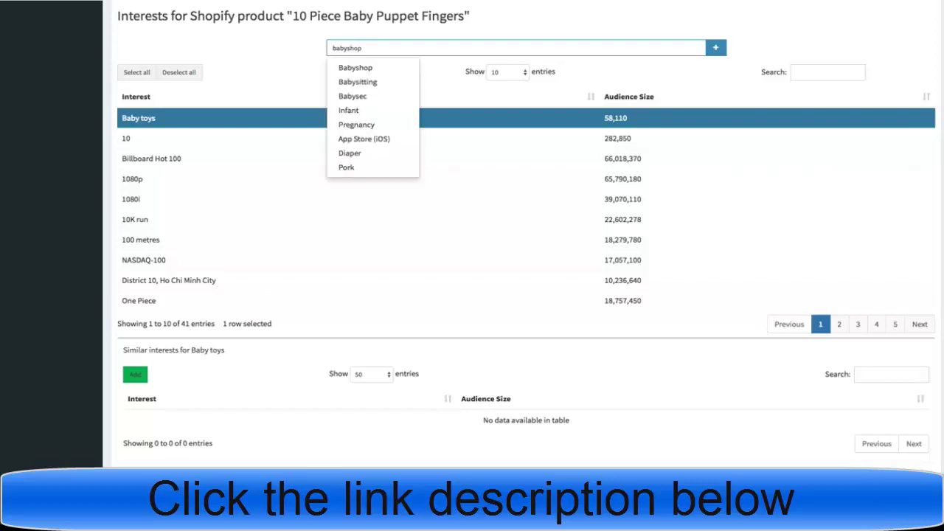
Step: Search the interests for "toys r" and add Toys "R" Us to the interest list
{"action": "key", "text": "ctrl+a"}
{"action": "type", "text": "toy"}
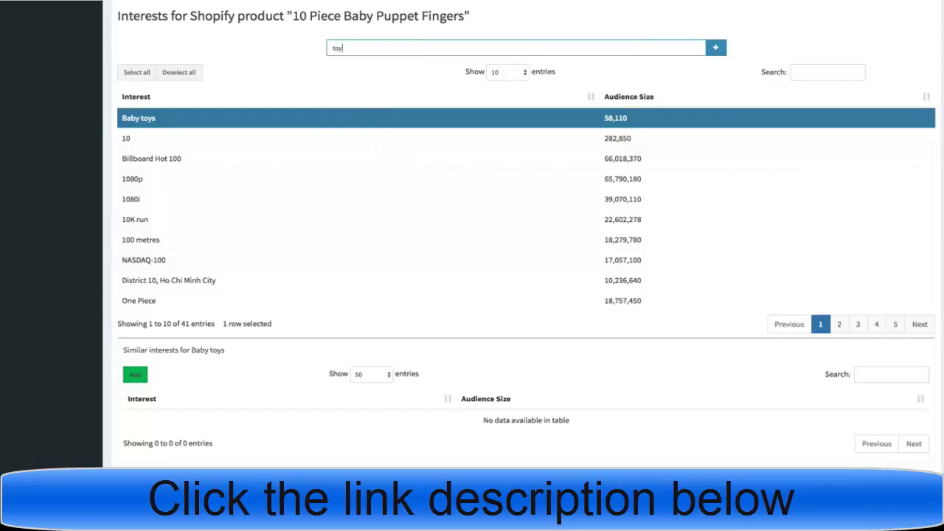
{"action": "type", "text": "s r Us UK"}
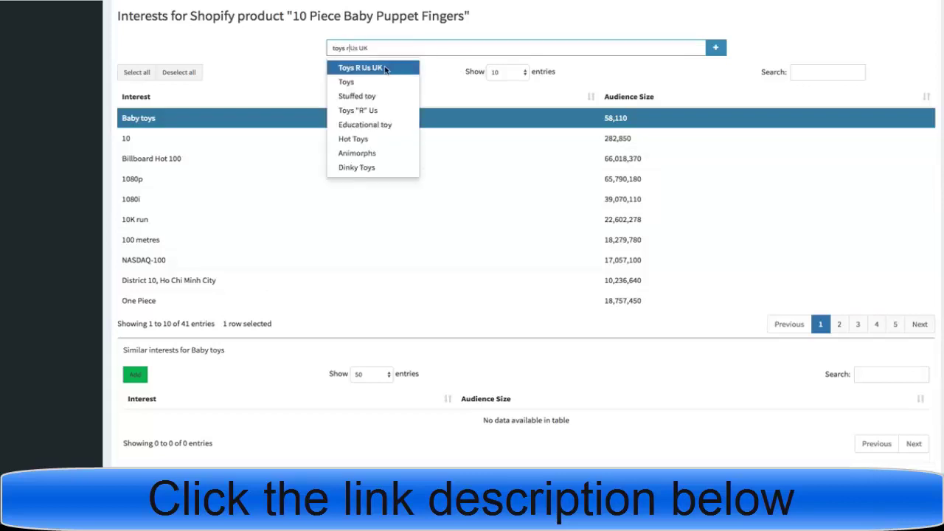
{"action": "left_click", "coordinate": [361, 110]}
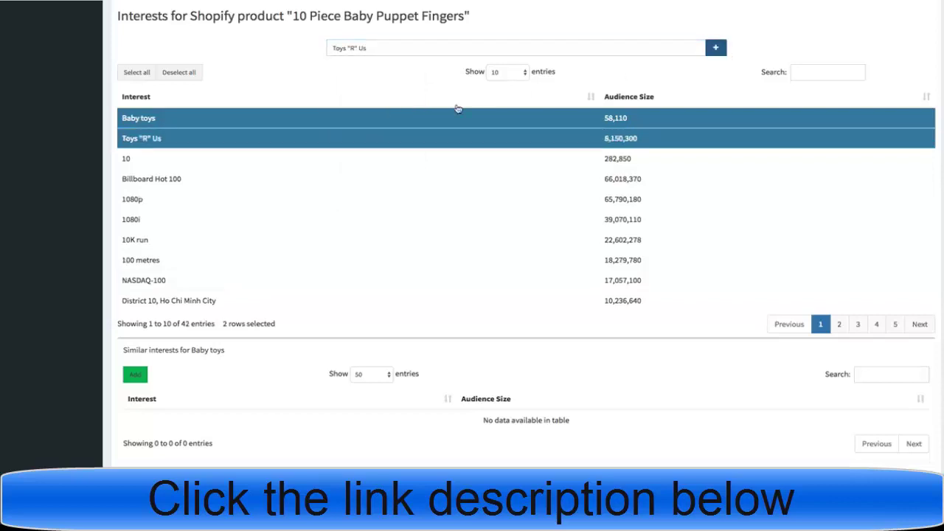
Step: Add Gerber Baby, LeapFrog Enterprises and Fisher-Price from the similar interests to the interest list, and review the refreshed suggestions
{"action": "scroll", "coordinate": [268, 124], "scroll_direction": "down", "scroll_amount": 1}
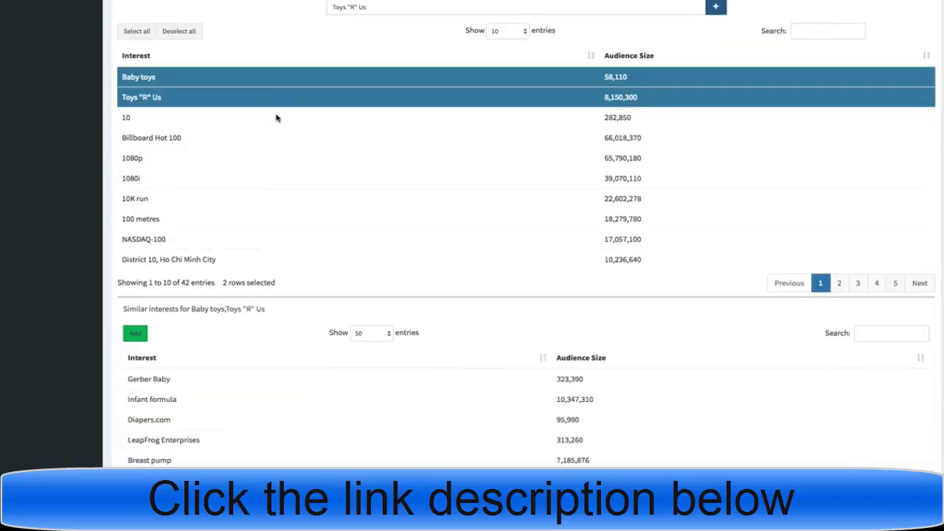
{"action": "scroll", "coordinate": [228, 169], "scroll_direction": "down", "scroll_amount": 4}
{"action": "left_click", "coordinate": [213, 186]}
{"action": "scroll", "coordinate": [215, 189], "scroll_direction": "down", "scroll_amount": 2}
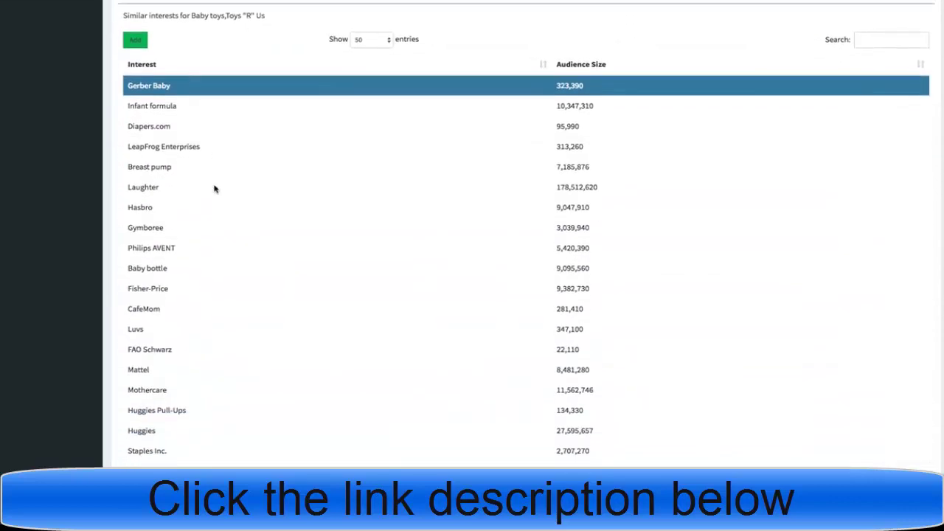
{"action": "left_click", "coordinate": [213, 146]}
{"action": "scroll", "coordinate": [235, 170], "scroll_direction": "down", "scroll_amount": 2}
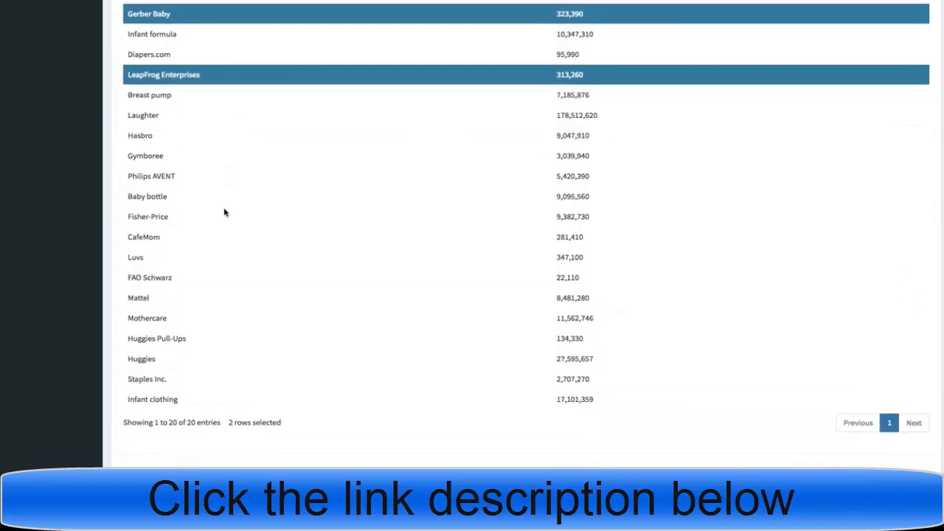
{"action": "left_click", "coordinate": [224, 213]}
{"action": "scroll", "coordinate": [215, 188], "scroll_direction": "up", "scroll_amount": 6}
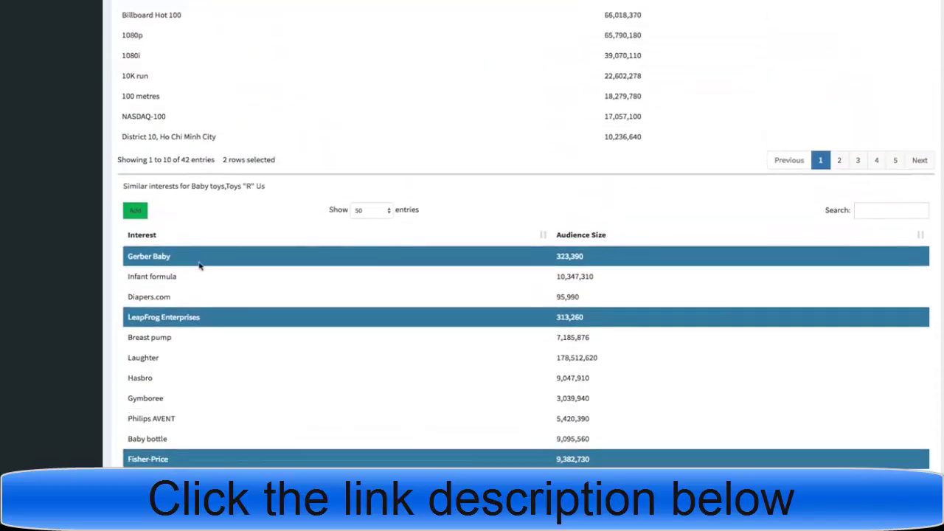
{"action": "left_click", "coordinate": [135, 210]}
{"action": "scroll", "coordinate": [181, 211], "scroll_direction": "up", "scroll_amount": 5}
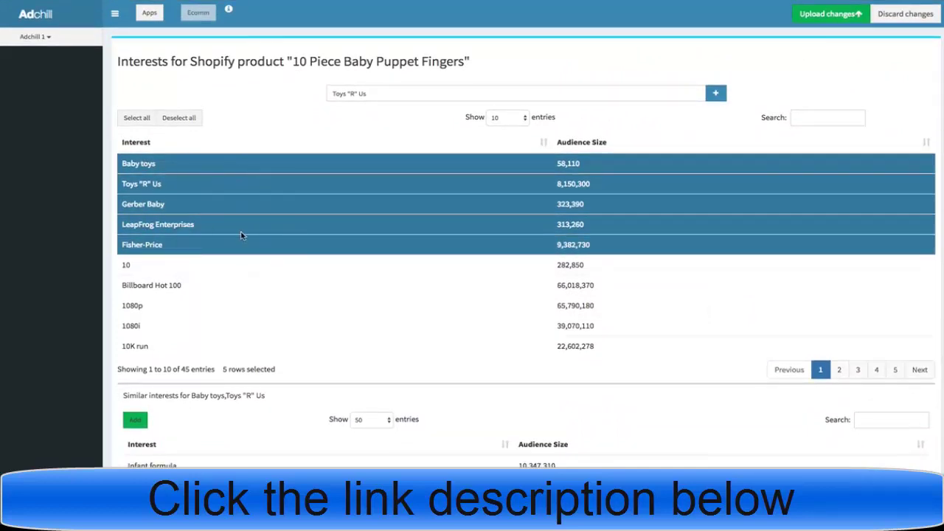
{"action": "scroll", "coordinate": [205, 285], "scroll_direction": "down", "scroll_amount": 8}
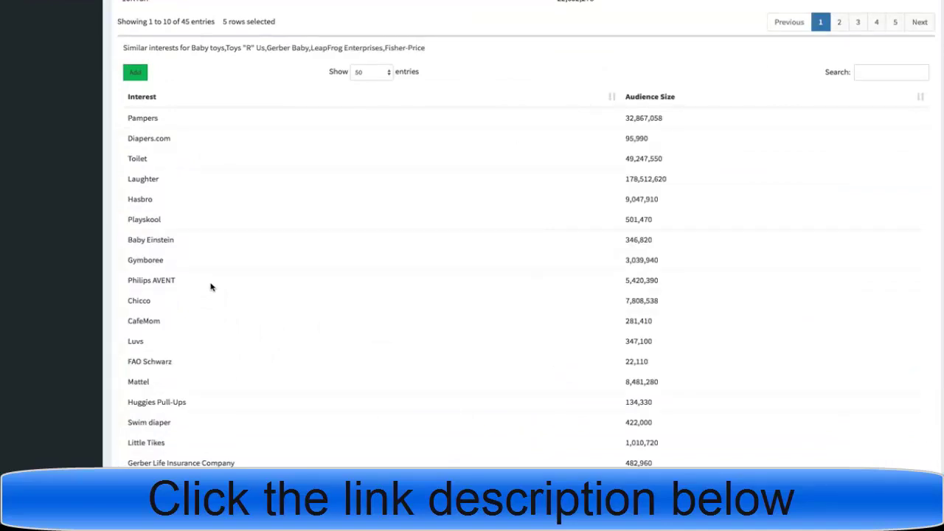
{"action": "scroll", "coordinate": [213, 285], "scroll_direction": "up", "scroll_amount": 5}
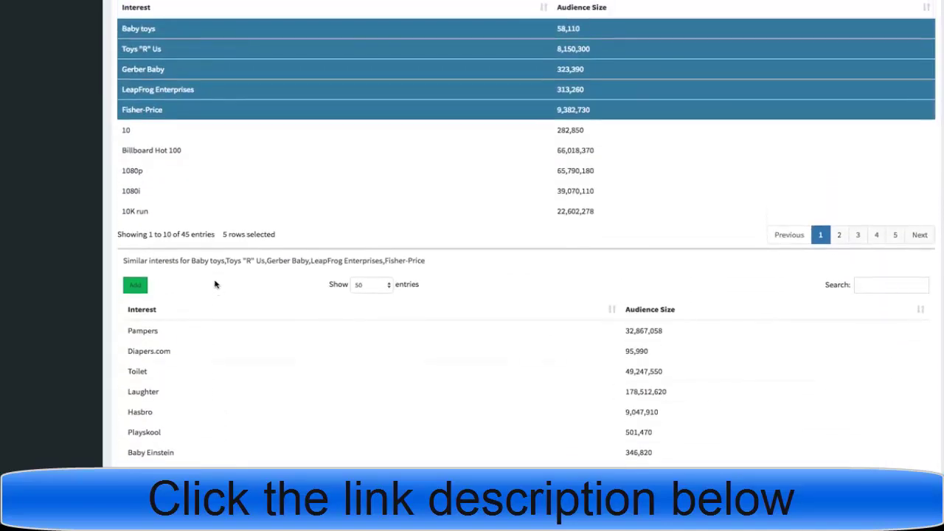
Step: Continue to the ad launch form with the five selected interests
{"action": "scroll", "coordinate": [215, 284], "scroll_direction": "down", "scroll_amount": 3}
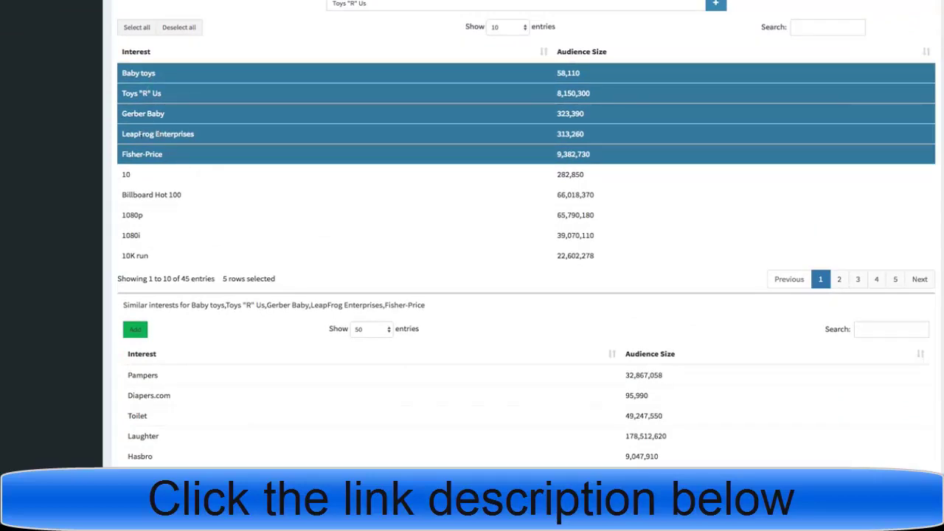
{"action": "scroll", "coordinate": [190, 192], "scroll_direction": "down", "scroll_amount": 10}
{"action": "left_click", "coordinate": [147, 463]}
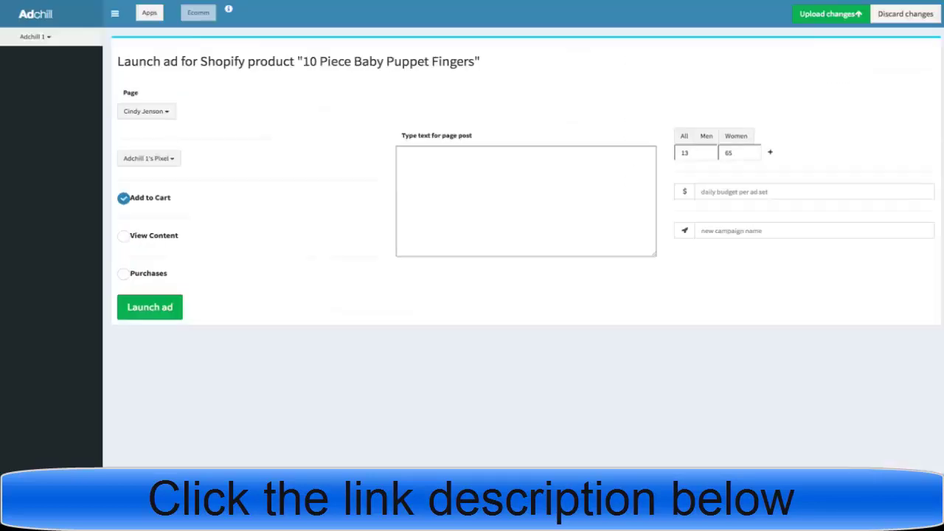
{"action": "left_click", "coordinate": [442, 220]}
{"action": "type", "text": "Grab"}
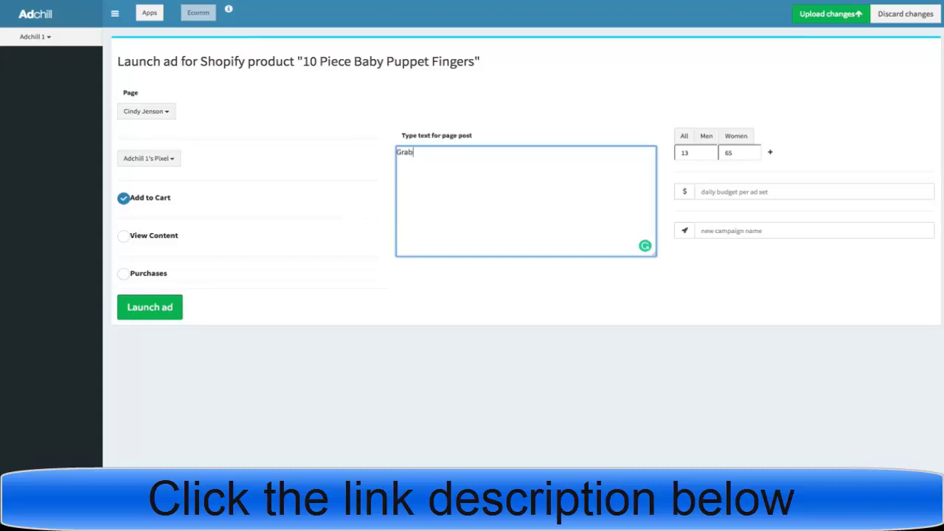
{"action": "type", "text": " Youer"}
{"action": "key", "text": "BackSpace"}
{"action": "key", "text": "BackSpace"}
{"action": "type", "text": "rs:"}
{"action": "type", "text": "https://suprgr8.com/products/10-piece-baby-puppet-fingers"}
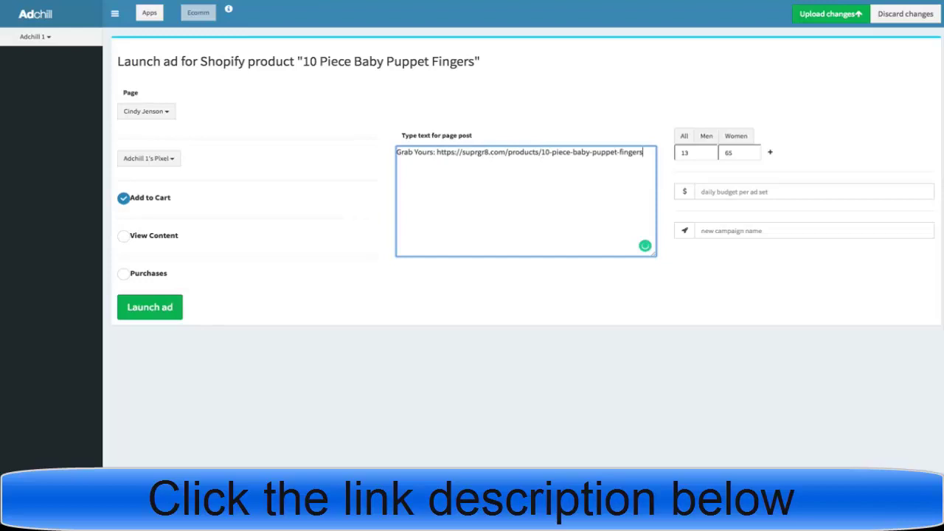
Step: Add the opening line "Aren't these cute? FREE Shipping Today, Only!" above the product link, separated by a blank line
{"action": "left_click", "coordinate": [397, 153]}
{"action": "key", "text": "Return"}
{"action": "key", "text": "Return"}
{"action": "key", "text": "Up"}
{"action": "key", "text": "Up"}
{"action": "type", "text": "Arent"}
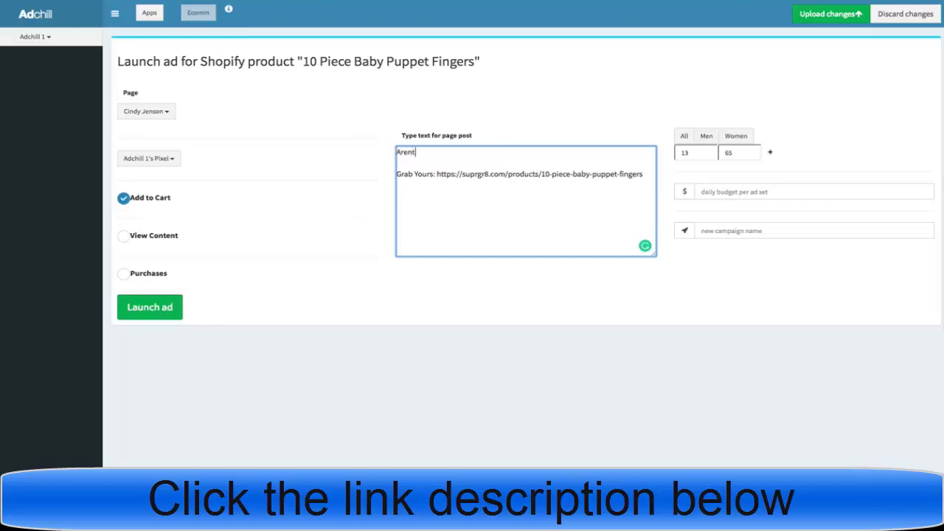
{"action": "key", "text": "BackSpace"}
{"action": "type", "text": "'t these cute? FREE Shippin"}
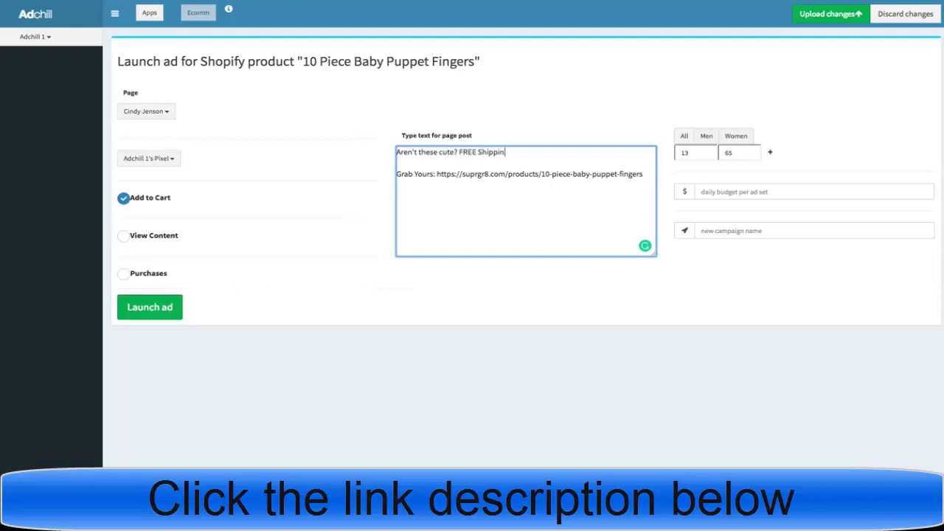
{"action": "type", "text": "g Today, Only!"}
Step: Add the closing line "Who else would love these?" below the product link, separated by a blank line
{"action": "key", "text": "ctrl+End"}
{"action": "key", "text": "Return"}
{"action": "key", "text": "Return"}
{"action": "type", "text": "Who else wou"}
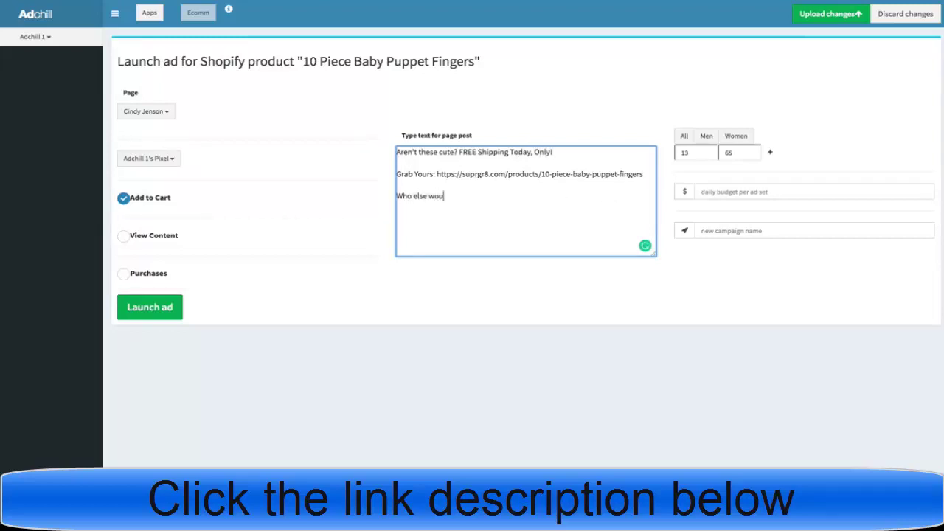
{"action": "type", "text": "ld love these?"}
Step: Target the ad at women with a minimum age of 30
{"action": "left_click", "coordinate": [736, 136]}
{"action": "left_click", "coordinate": [695, 155]}
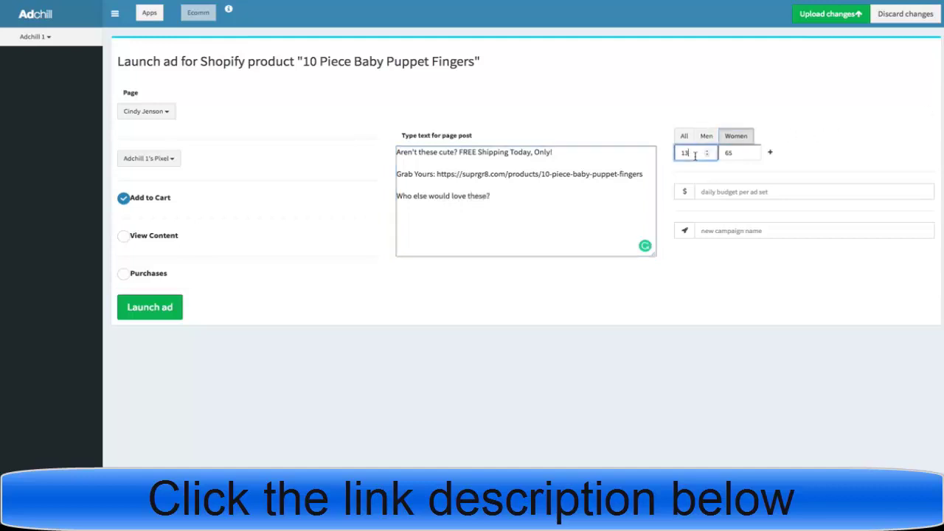
{"action": "double_click", "coordinate": [694, 155]}
{"action": "type", "text": "30"}
Step: Set the daily budget per ad set to $2 and name the new campaign "Adchill - puppets"
{"action": "left_click", "coordinate": [725, 192]}
{"action": "type", "text": "2"}
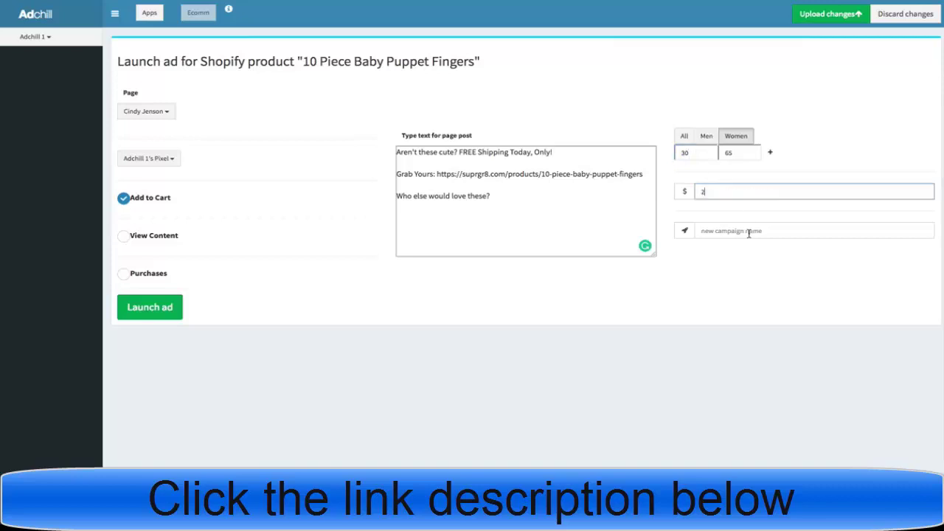
{"action": "left_click", "coordinate": [750, 232]}
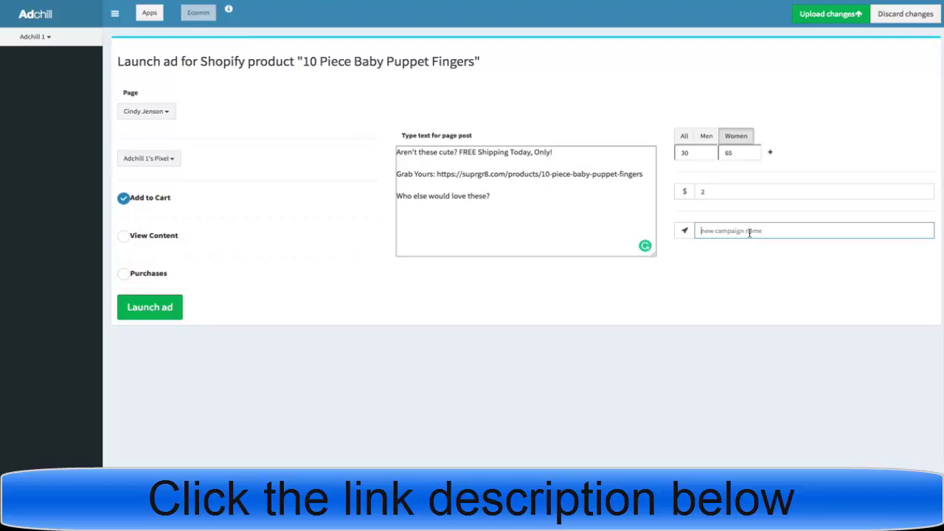
{"action": "type", "text": "Adchill - puppets"}
Step: Launch the ad from the Classy Shoppers page with View Content as the conversion event
{"action": "left_click", "coordinate": [146, 111]}
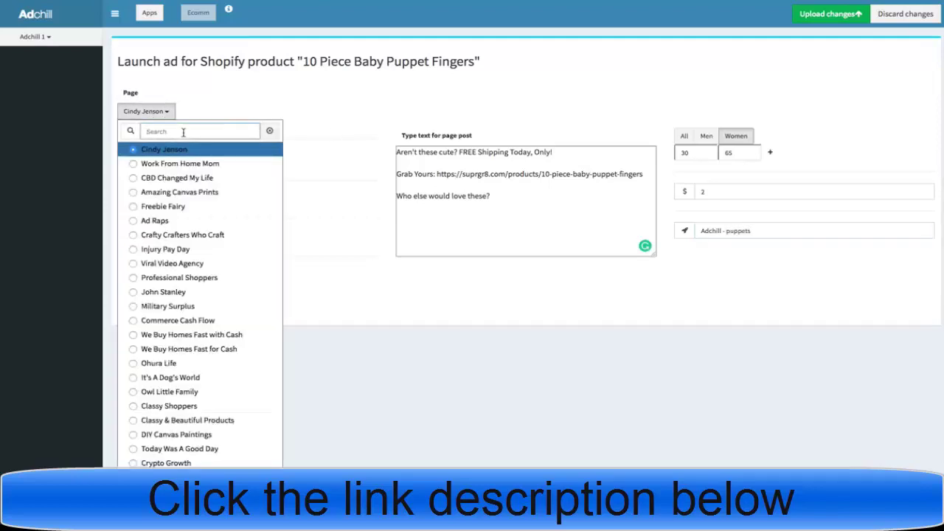
{"action": "type", "text": "clas"}
{"action": "left_click", "coordinate": [175, 149]}
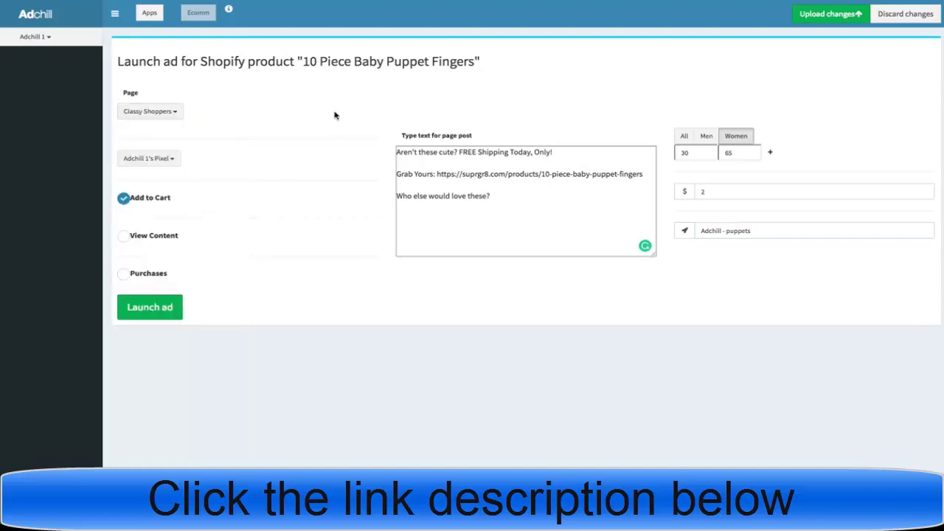
{"action": "left_click", "coordinate": [123, 236]}
{"action": "left_click", "coordinate": [179, 306]}
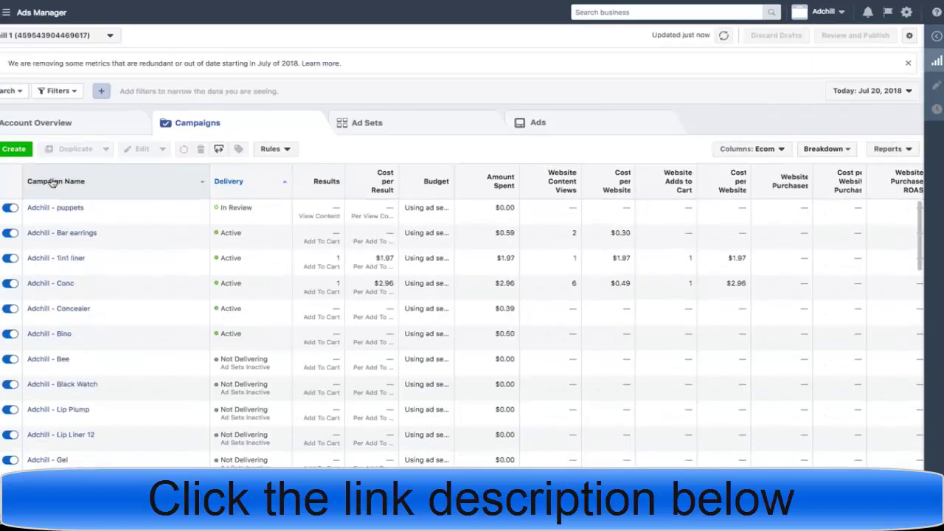
Step: In Ads Manager, sort the campaigns by name and by delivery, and open the Adchill - puppets campaign's ad sets
{"action": "left_click", "coordinate": [48, 183]}
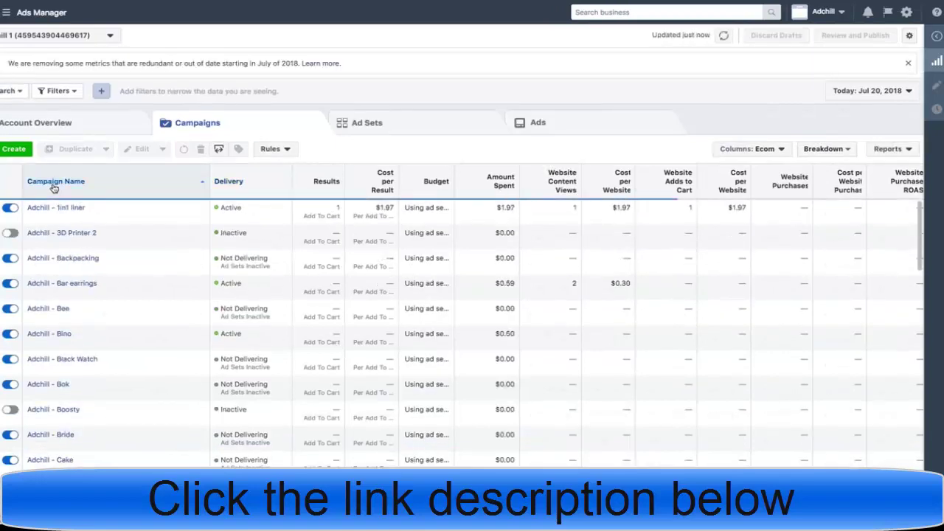
{"action": "left_click", "coordinate": [240, 186]}
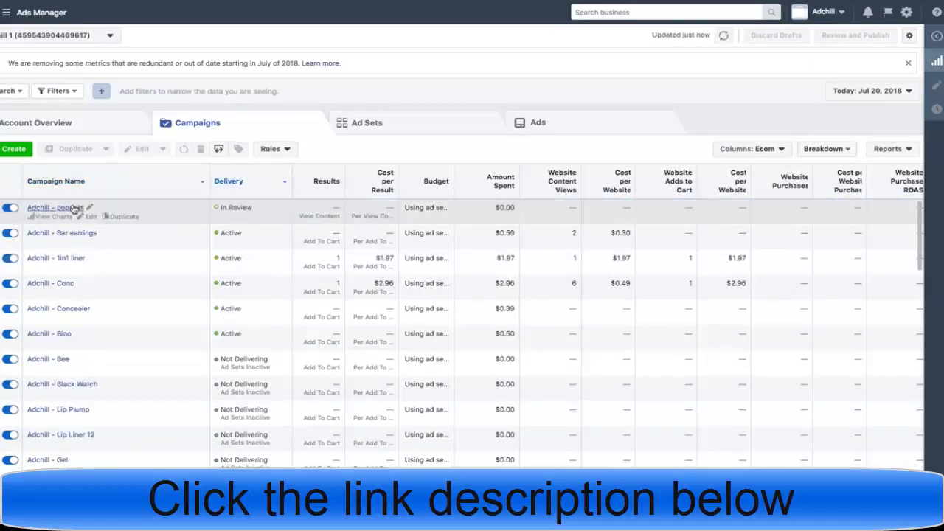
{"action": "left_click", "coordinate": [70, 209]}
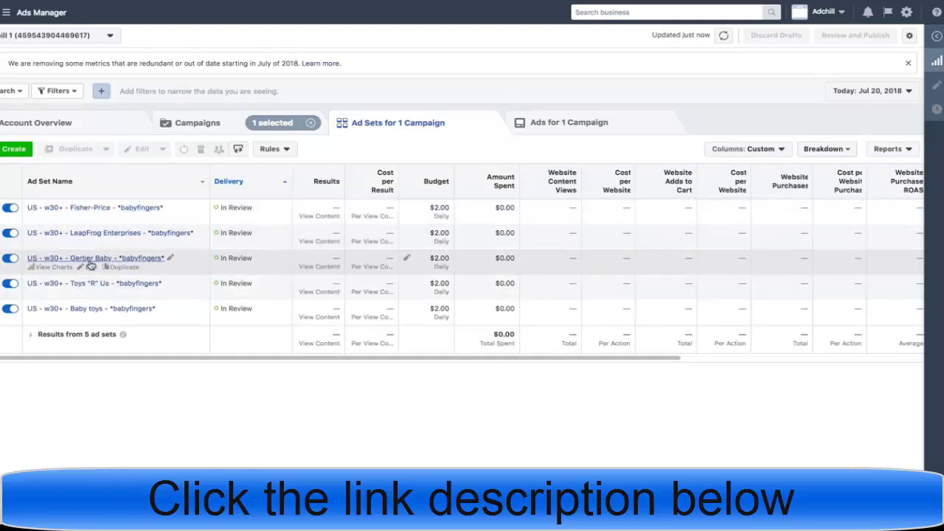
Step: List the campaign's ads and open the first *babyfingers* ad in the editor
{"action": "left_click", "coordinate": [536, 127]}
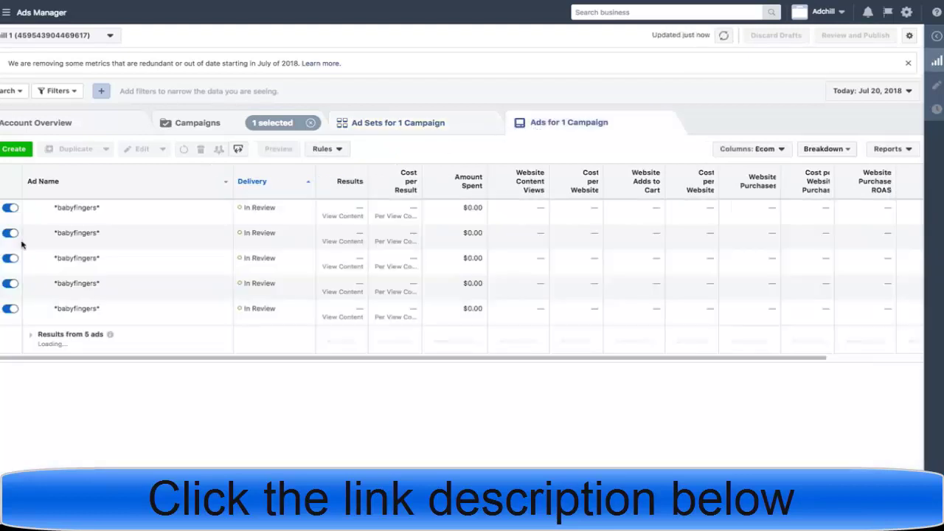
{"action": "left_click", "coordinate": [518, 203]}
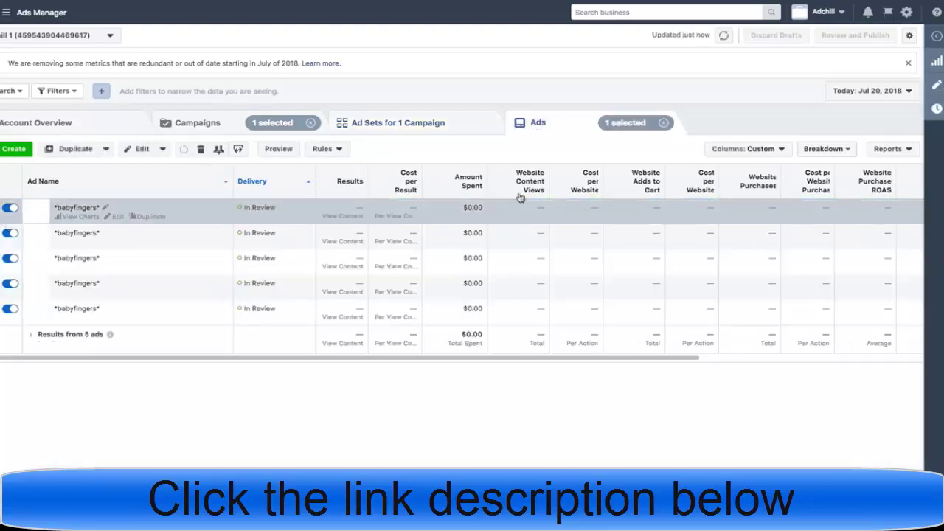
{"action": "left_click", "coordinate": [936, 87]}
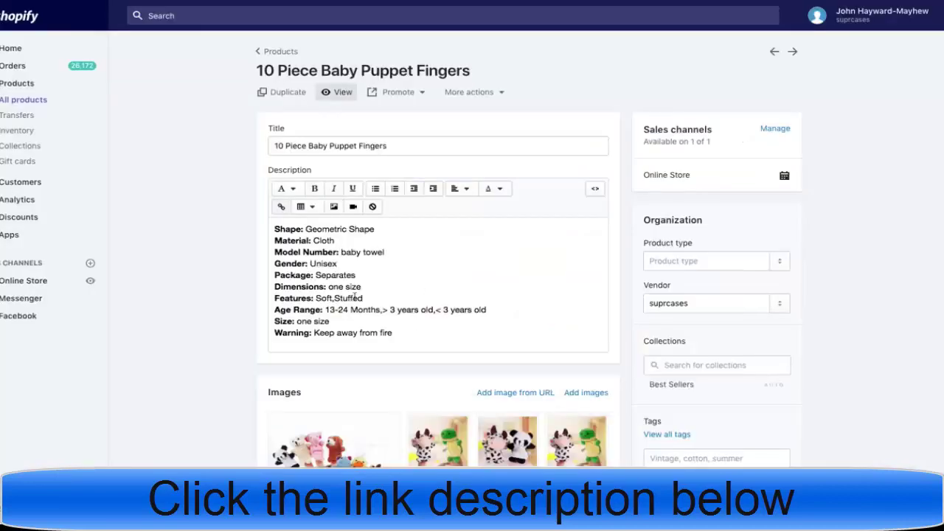
Step: Review the puppet product's description in Shopify and the spiral bed and stroller toy's features and specifications on AliExpress
{"action": "left_click", "coordinate": [432, 297]}
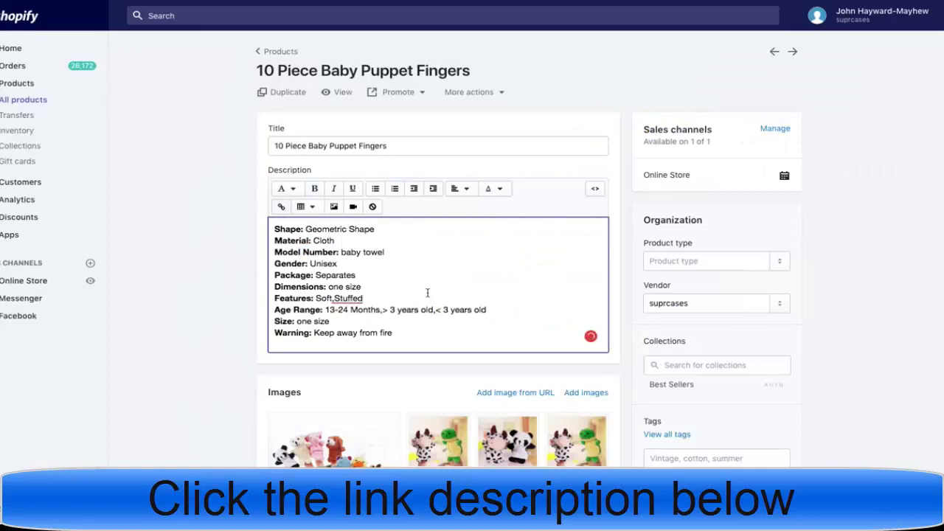
{"action": "scroll", "coordinate": [427, 293], "scroll_direction": "down", "scroll_amount": 1}
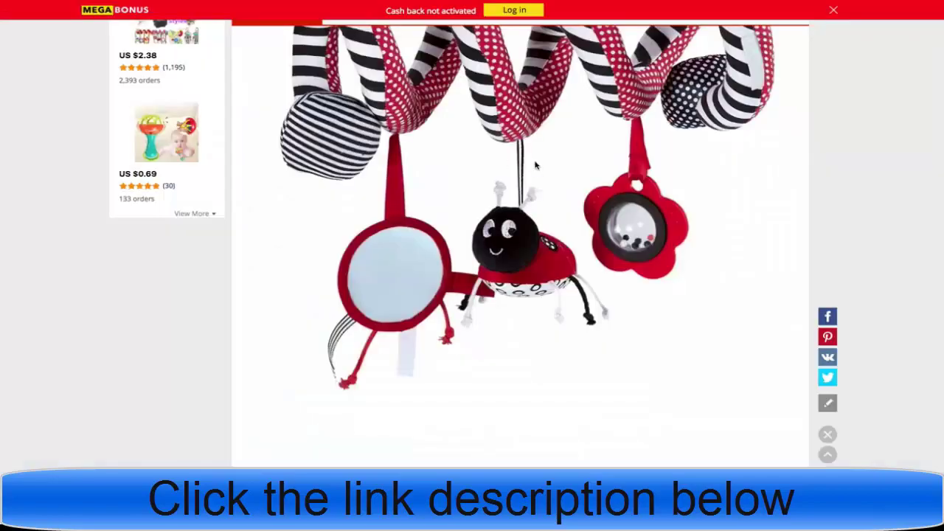
{"action": "scroll", "coordinate": [536, 165], "scroll_direction": "up", "scroll_amount": 5}
{"action": "scroll", "coordinate": [536, 165], "scroll_direction": "up", "scroll_amount": 10}
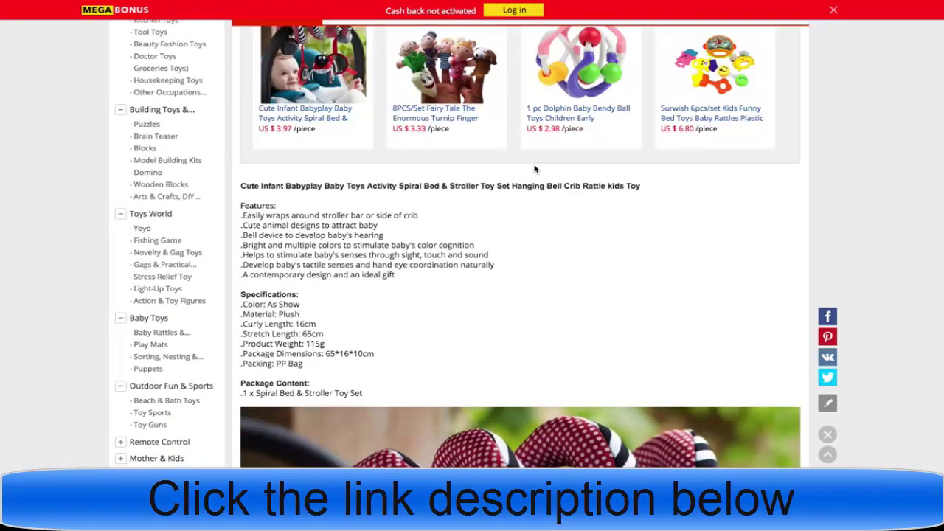